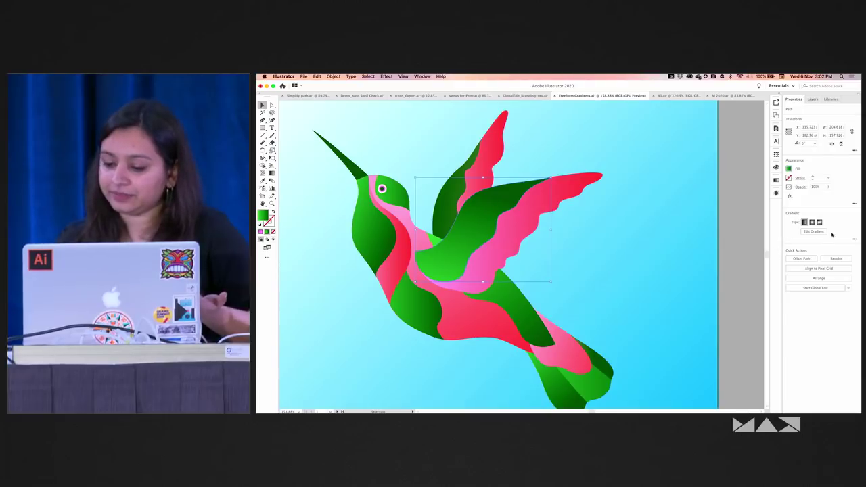
- Change the green upper shape of the front wing from a linear to a freeform gradient fill
click(814, 232)
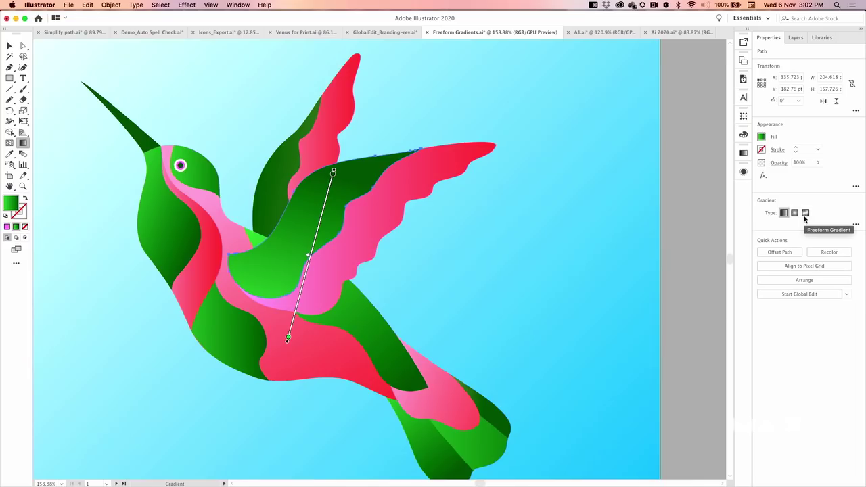
click(745, 155)
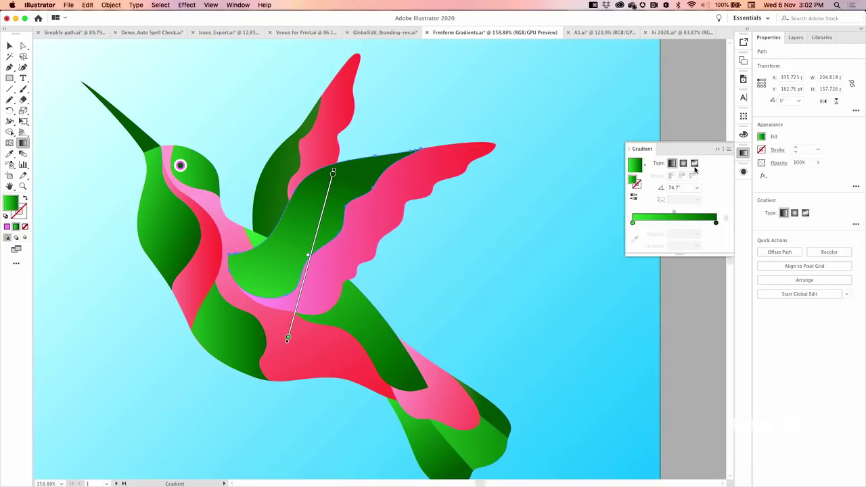
click(805, 214)
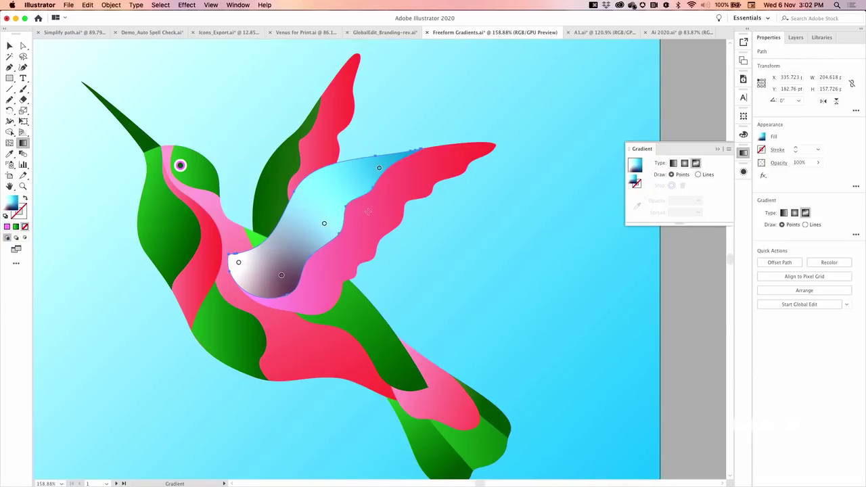
- Recolor the freeform color stop nearest the wing's base with the dark blue swatch
click(238, 264)
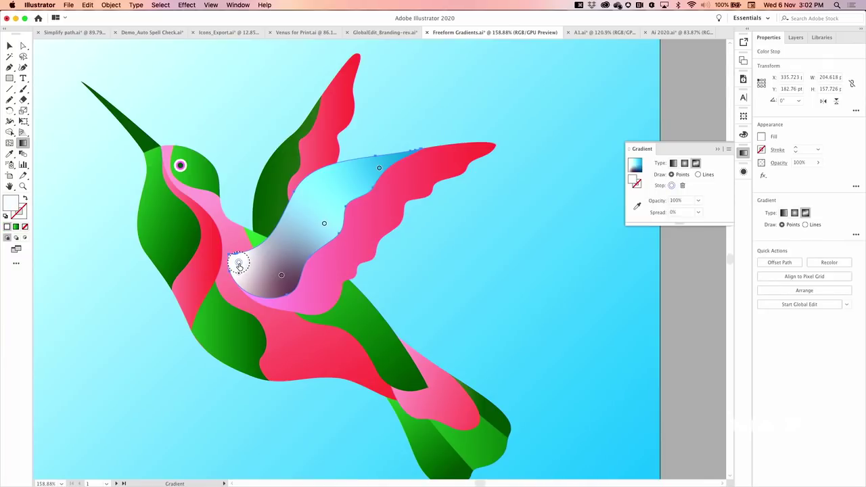
double_click(238, 264)
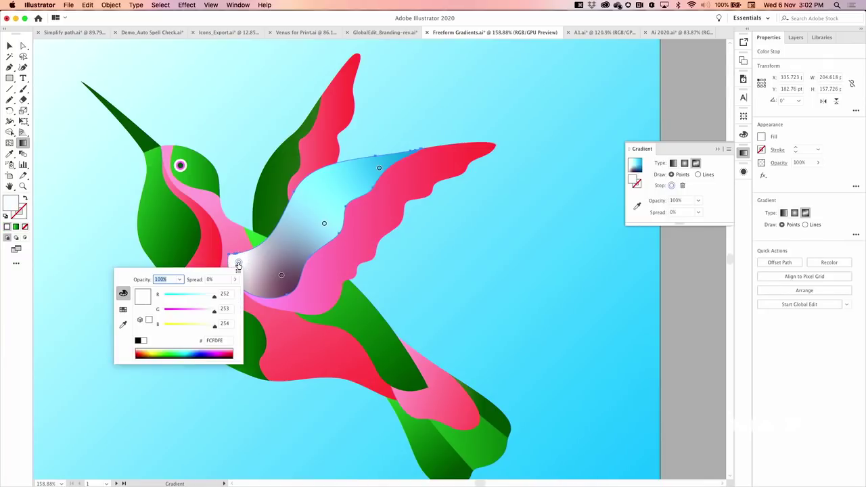
click(183, 311)
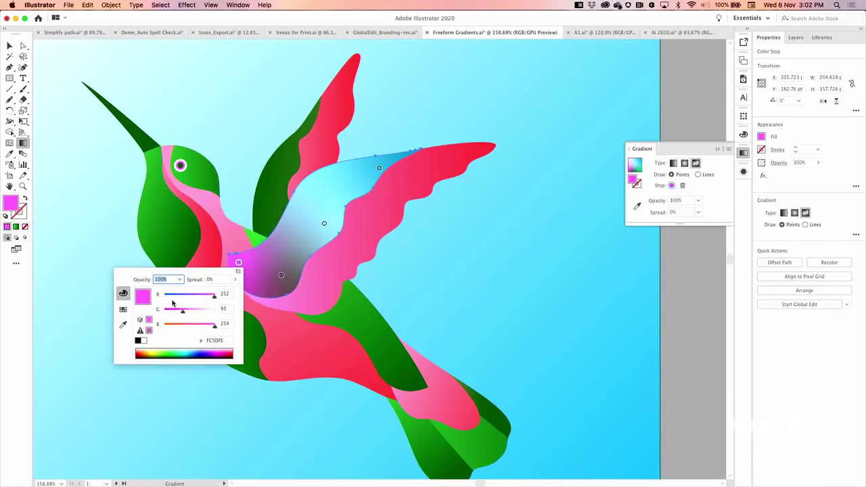
click(123, 309)
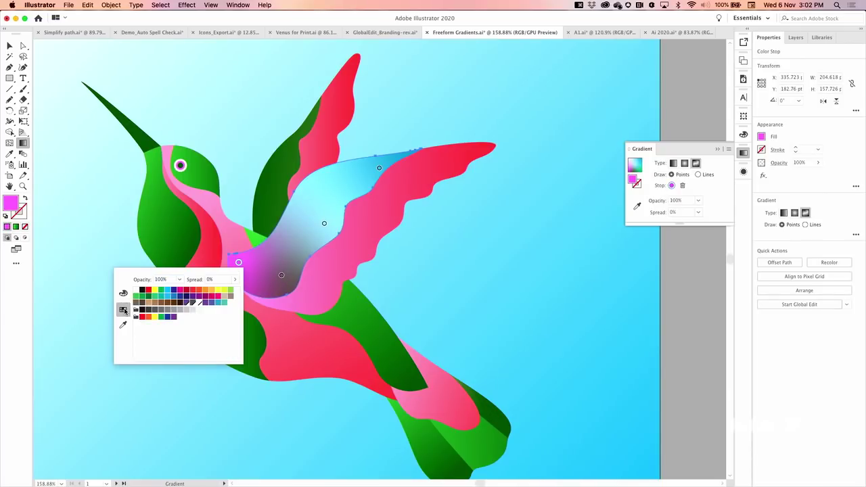
click(173, 291)
- Recolor the wing's lower color stop yellow and the middle color stop magenta-pink using swatches
click(281, 276)
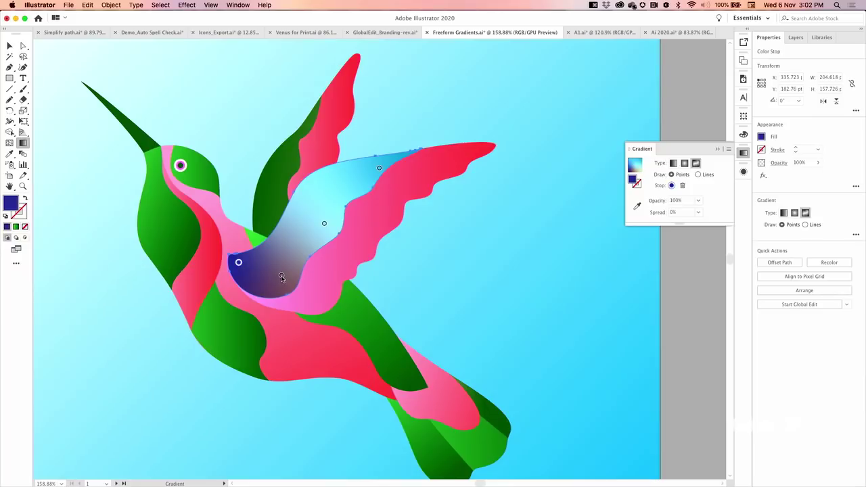
double_click(281, 276)
click(261, 302)
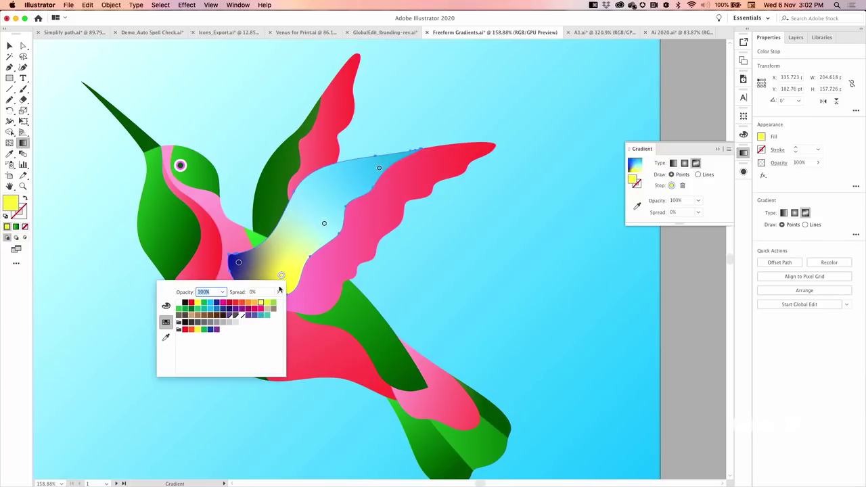
click(324, 224)
double_click(325, 224)
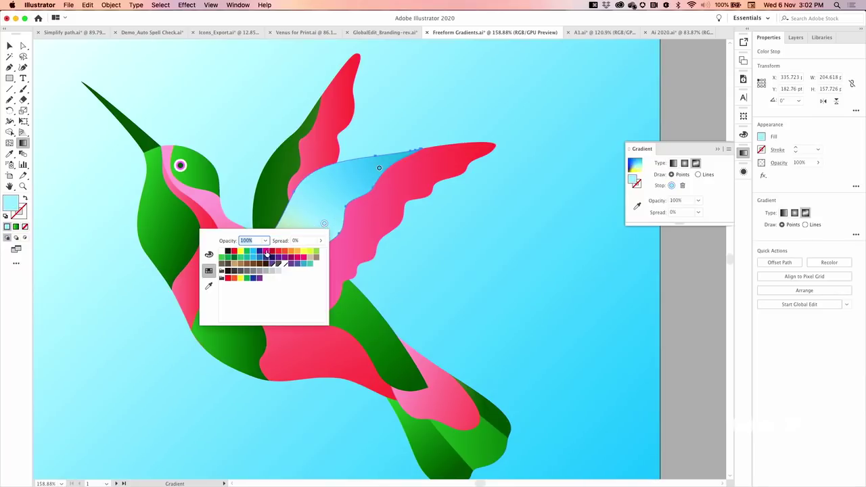
click(265, 251)
- Reposition the blue stop near the wing tip and the magenta stop, giving the magenta stop a 92% spread
click(380, 169)
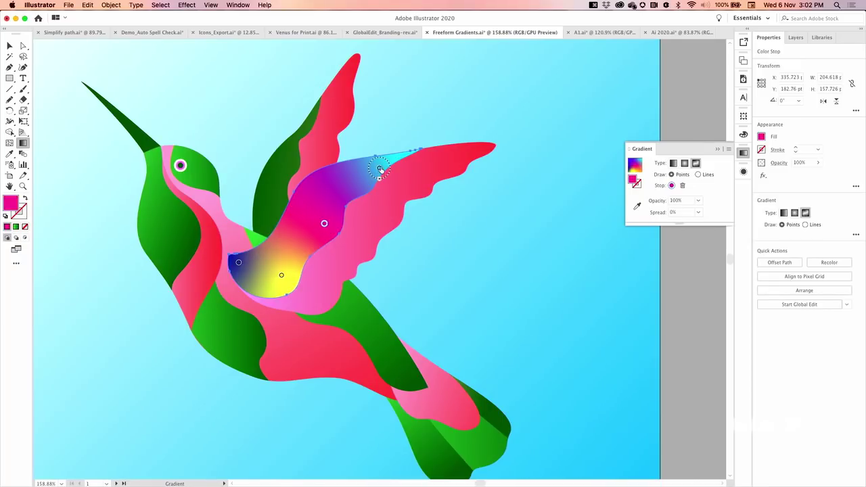
mouse_move(380, 170)
mouse_down()
mouse_move(326, 193)
mouse_move(365, 175)
mouse_move(318, 184)
mouse_move(306, 233)
mouse_move(318, 215)
mouse_move(337, 213)
mouse_move(309, 203)
mouse_move(290, 242)
mouse_move(276, 245)
mouse_move(256, 274)
mouse_move(325, 192)
mouse_move(372, 172)
mouse_up()
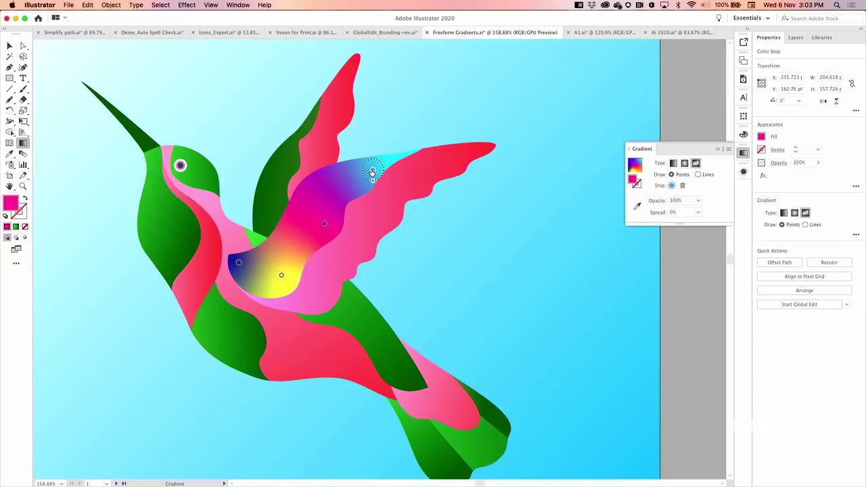
mouse_move(324, 224)
mouse_down()
mouse_move(323, 190)
mouse_move(323, 220)
mouse_move(323, 209)
mouse_up()
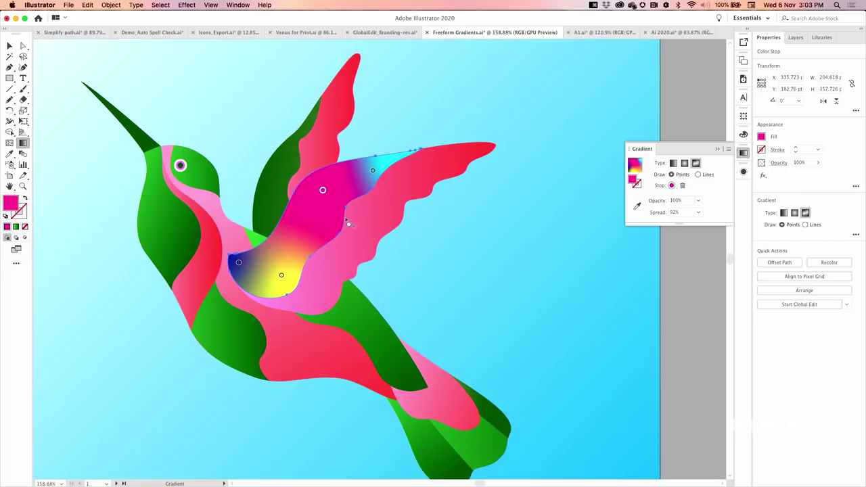
- Switch the freeform gradient to Lines and draw a curved line of five color stops from the wing's base toward its tip
click(805, 225)
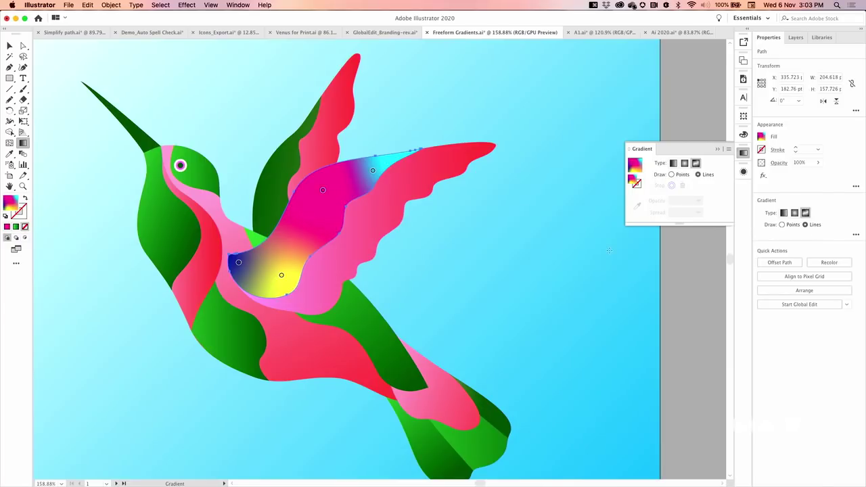
click(250, 274)
click(291, 255)
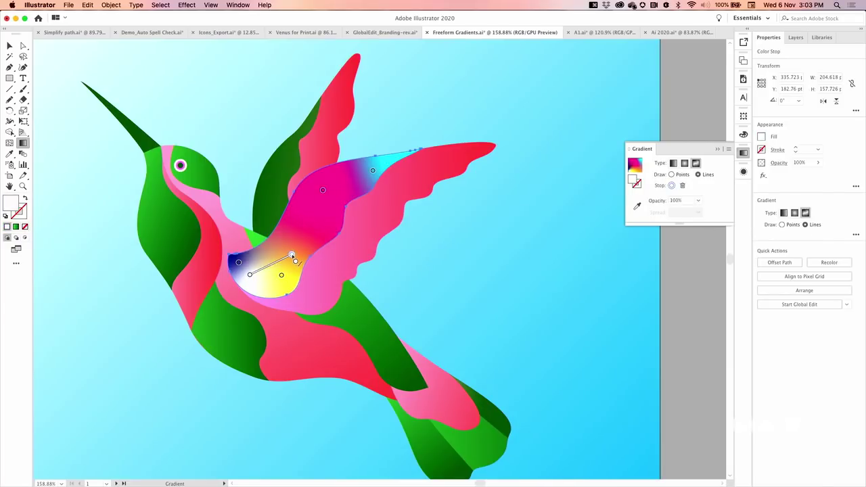
click(299, 222)
click(339, 185)
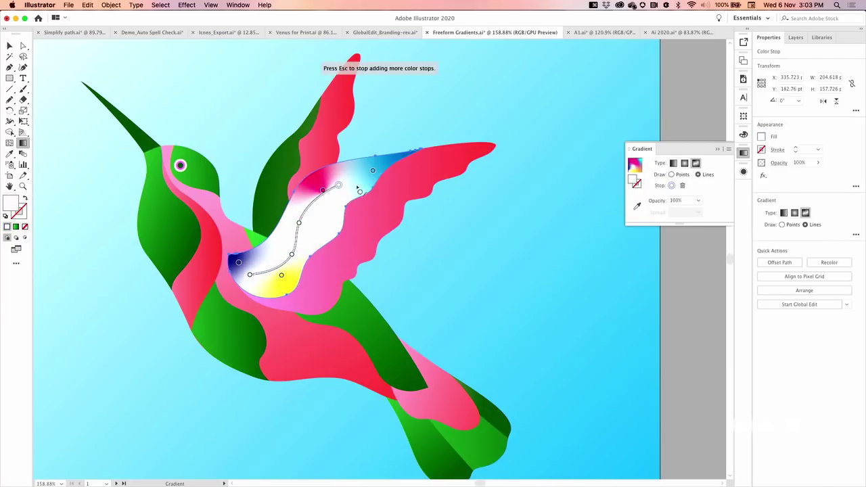
click(361, 167)
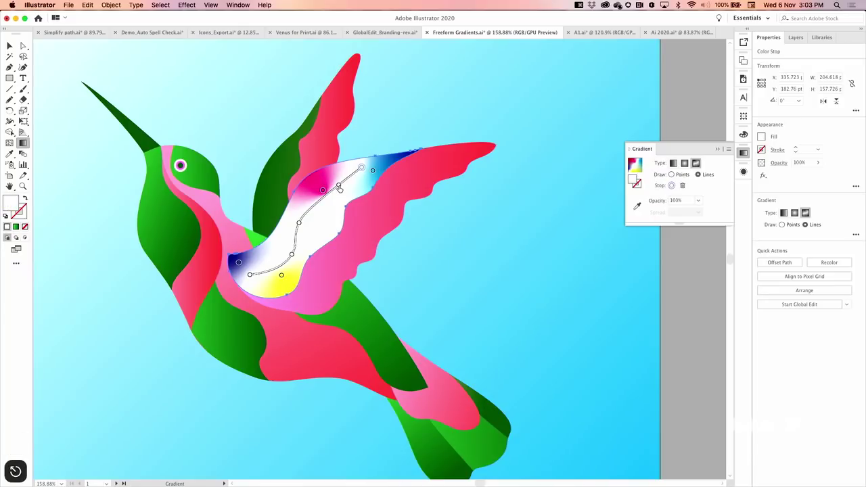
- Reshape the gradient line into a winding curve by moving its color stops within the wing
double_click(339, 185)
click(327, 200)
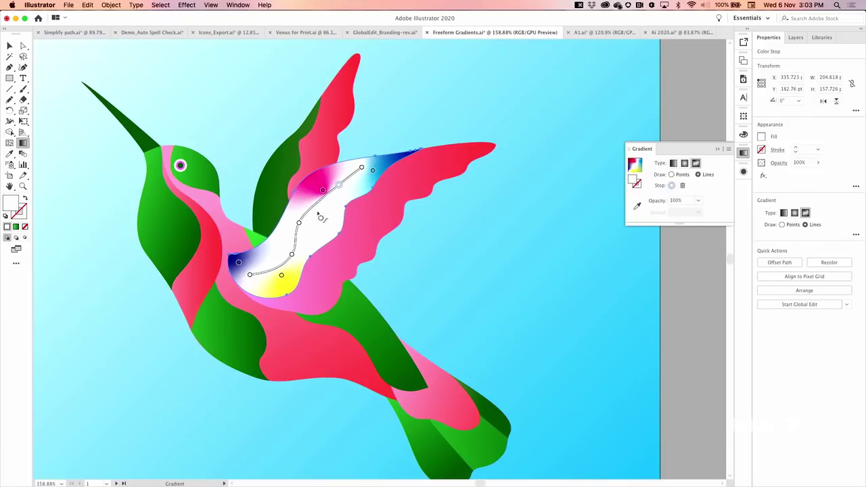
mouse_move(292, 254)
mouse_down()
mouse_move(278, 274)
mouse_move(272, 244)
mouse_move(304, 245)
mouse_up()
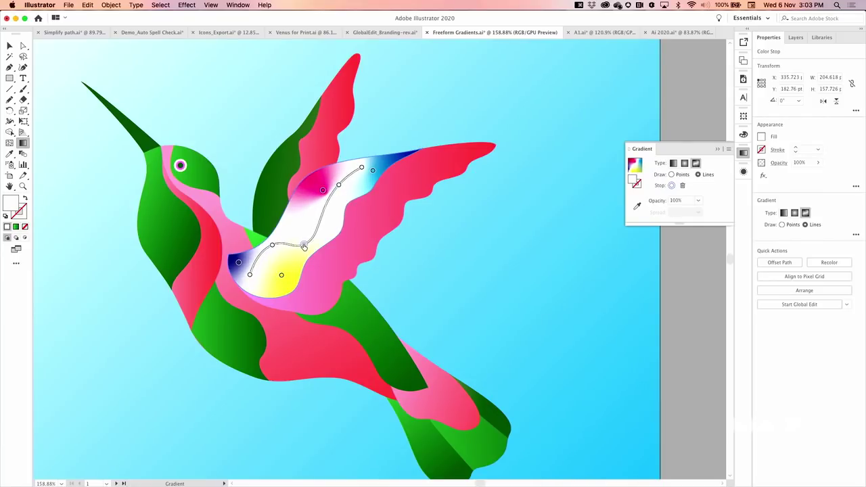
drag(338, 187, 305, 190)
drag(361, 169, 368, 180)
click(422, 170)
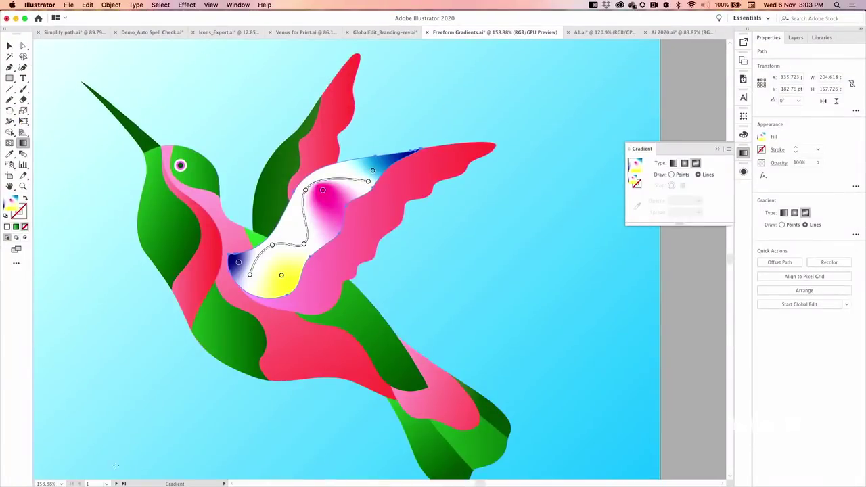
- View the document's next two artboards, with the multicolored hummingbird and the Astro Funk All-Stars poster
click(115, 483)
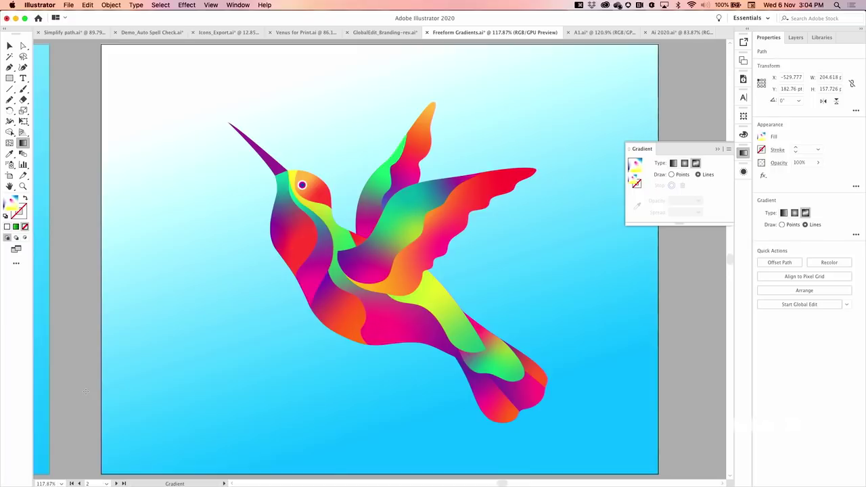
click(115, 484)
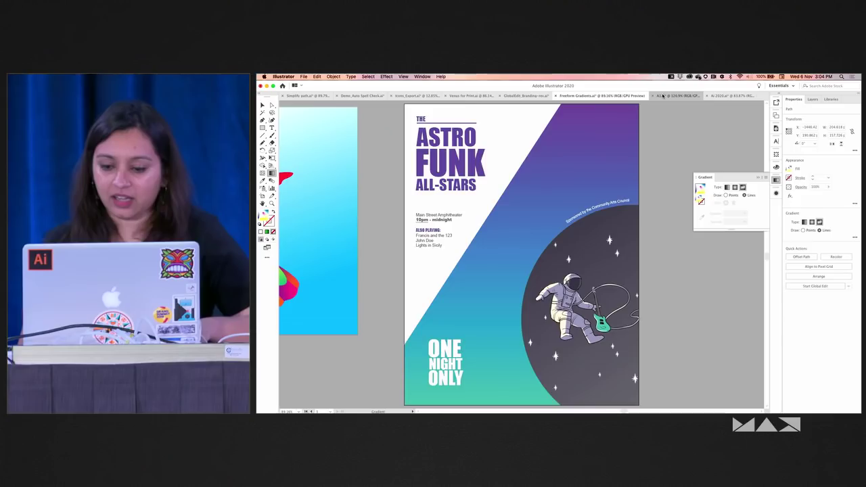
- In the A1.ai document, add a new fill to the "Gradients" text and apply Gradient Swatch 4
click(580, 32)
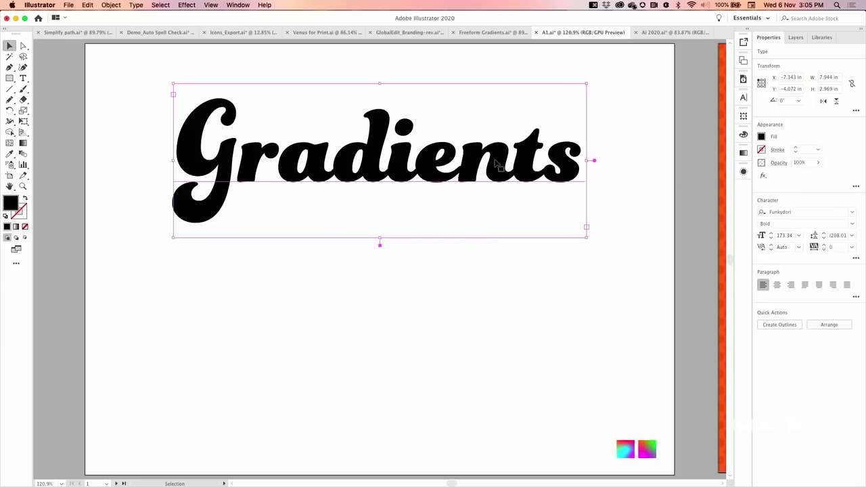
click(856, 189)
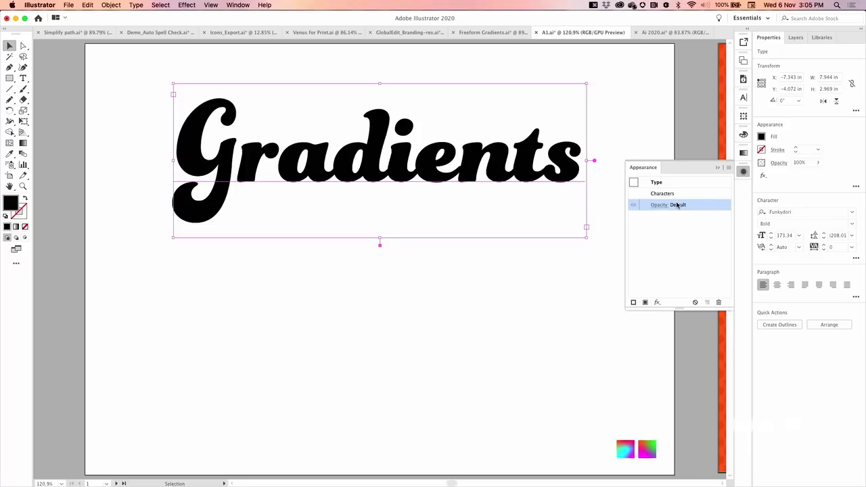
click(646, 303)
click(682, 216)
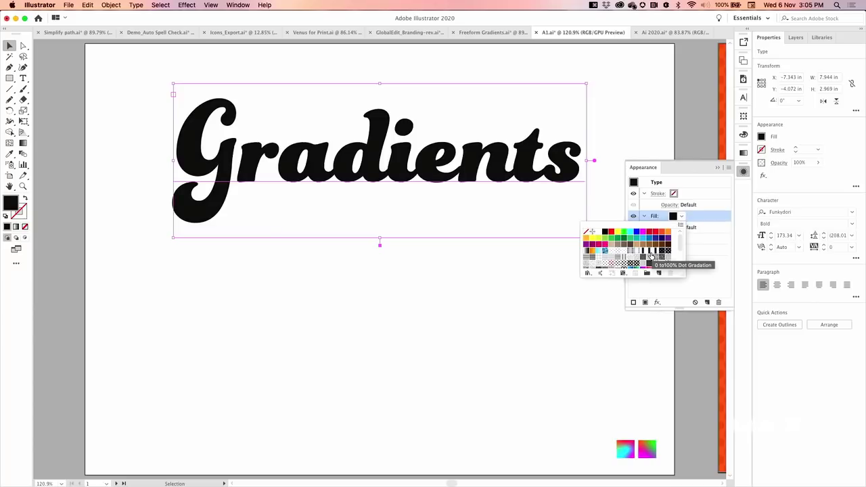
scroll(646, 249, down, 3)
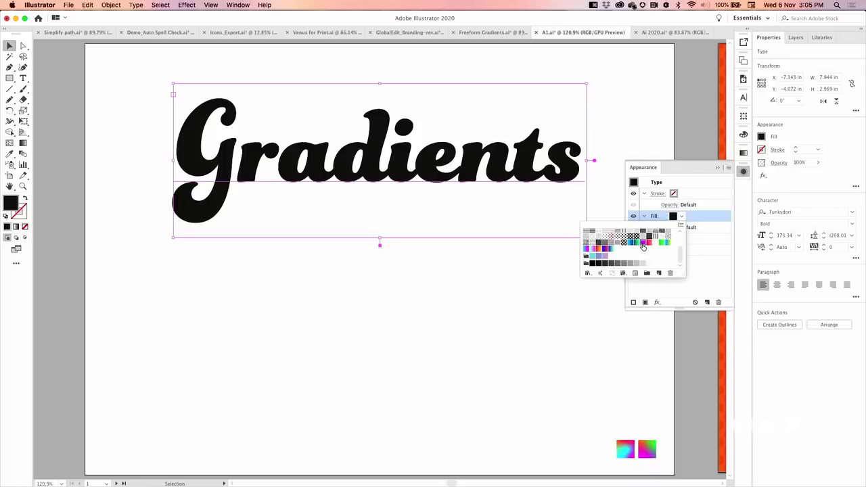
click(642, 243)
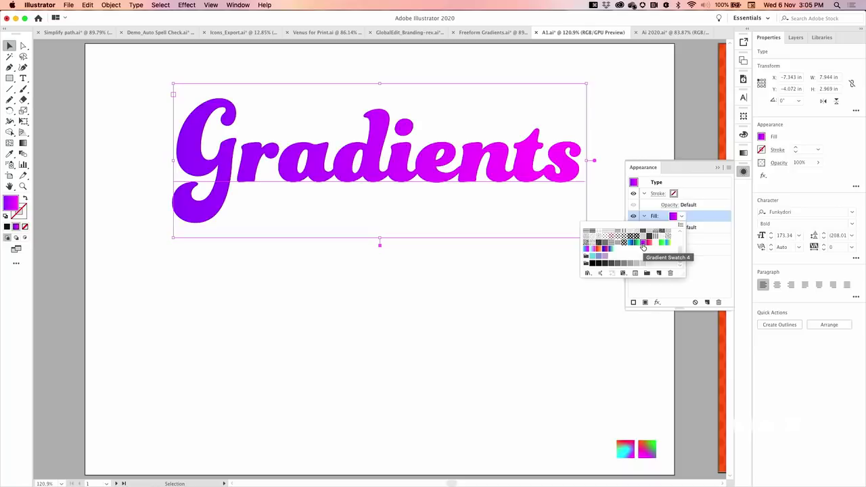
click(704, 218)
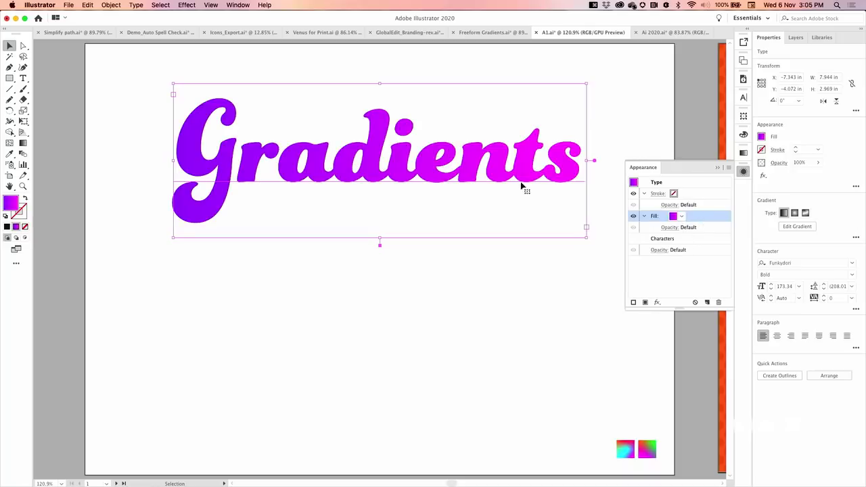
- Edit the gradient-filled live text to read "Graduate" and close the appearance settings
key(t)
click(517, 150)
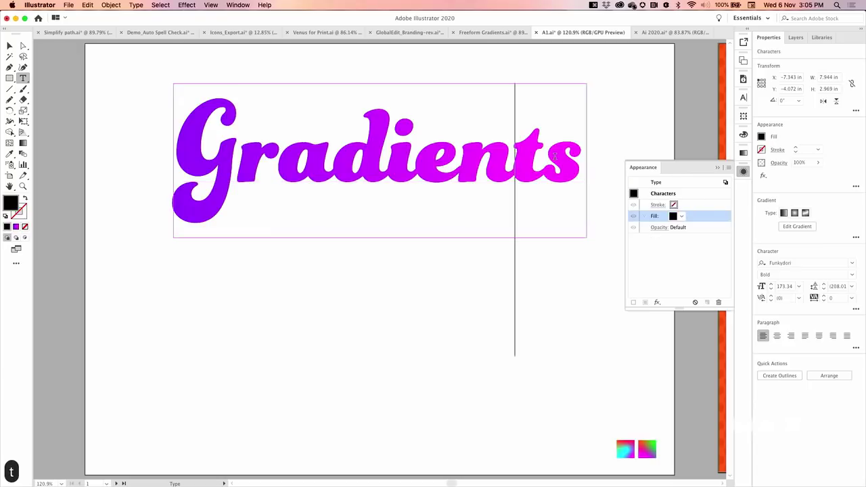
key(Right)
key(Right)
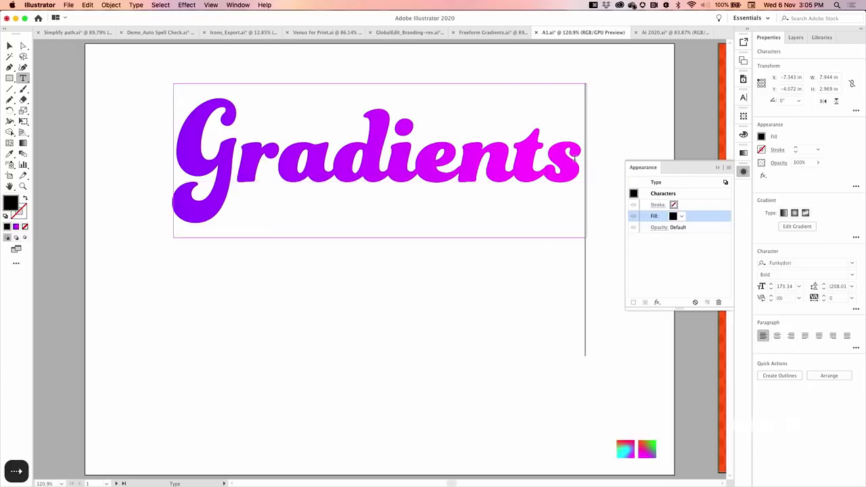
key(BackSpace)
key(BackSpace)
key(BackSpace)
key(BackSpace)
key(BackSpace)
key(BackSpace)
key(BackSpace)
key(BackSpace)
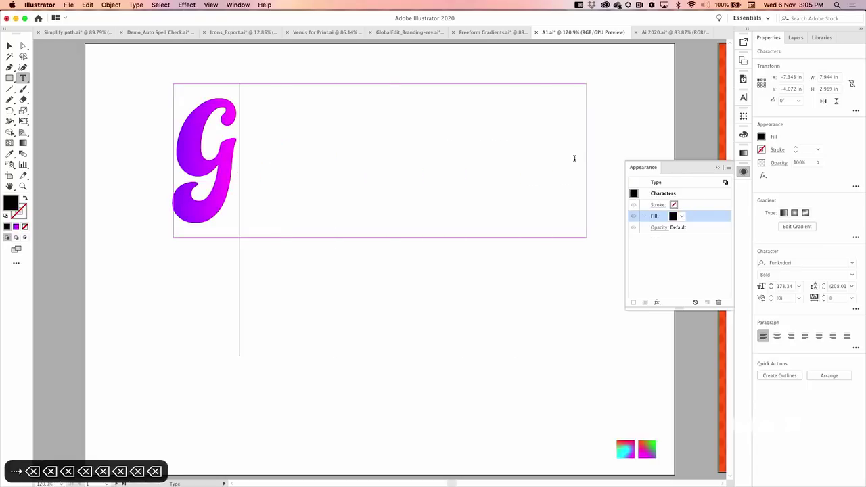
text(raduate)
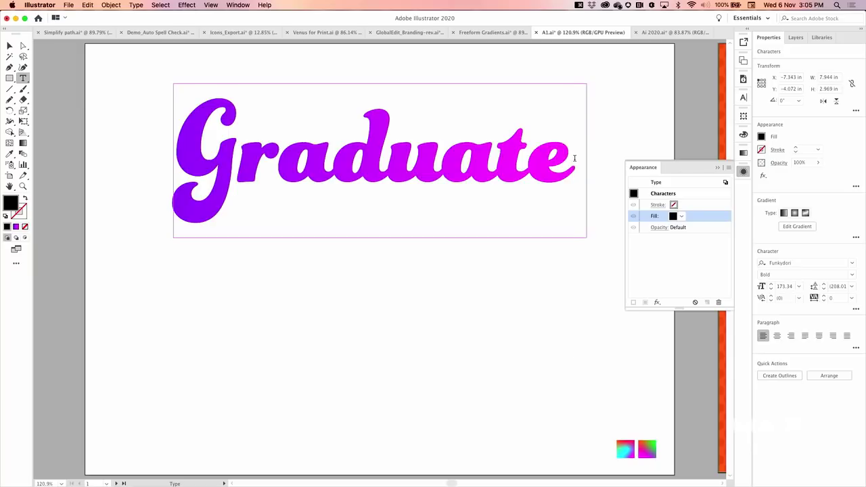
key(Escape)
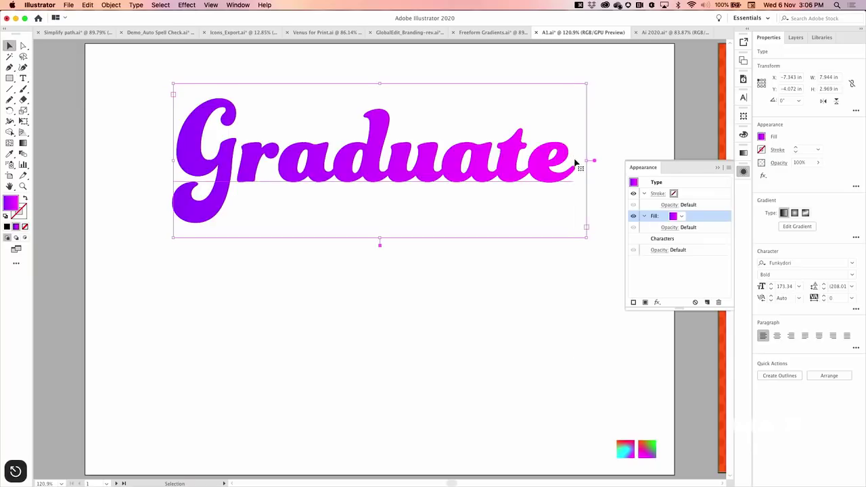
click(743, 171)
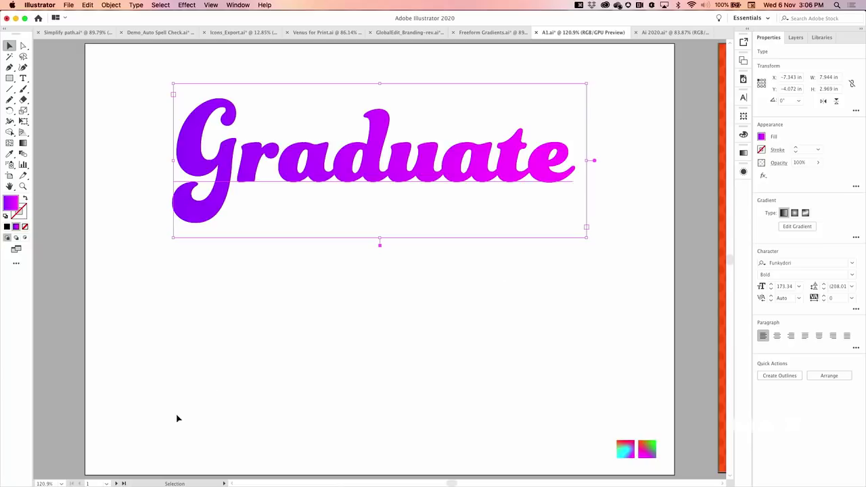
- On the next artboard, add a new fill to the "POW WOW!" text and apply the purple-to-magenta gradient swatch
click(116, 483)
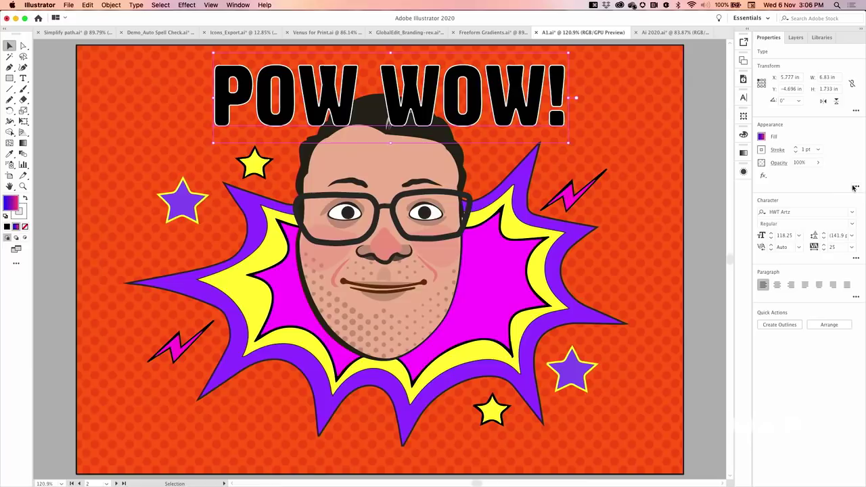
click(856, 187)
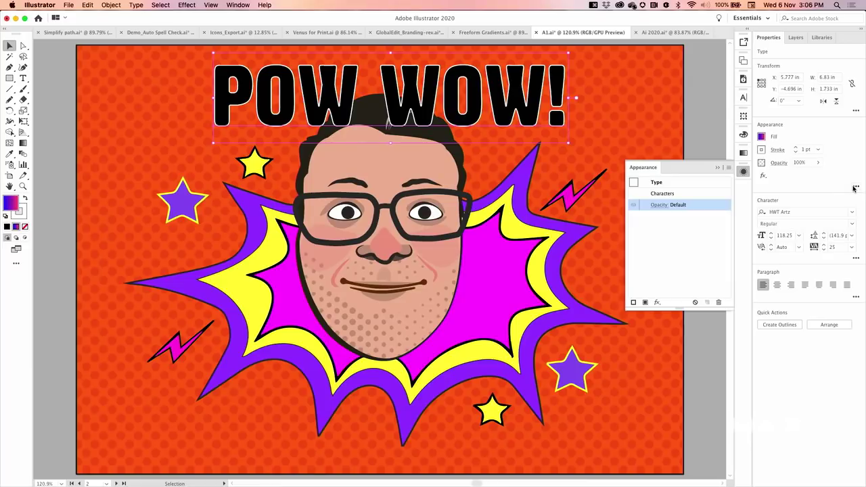
click(645, 302)
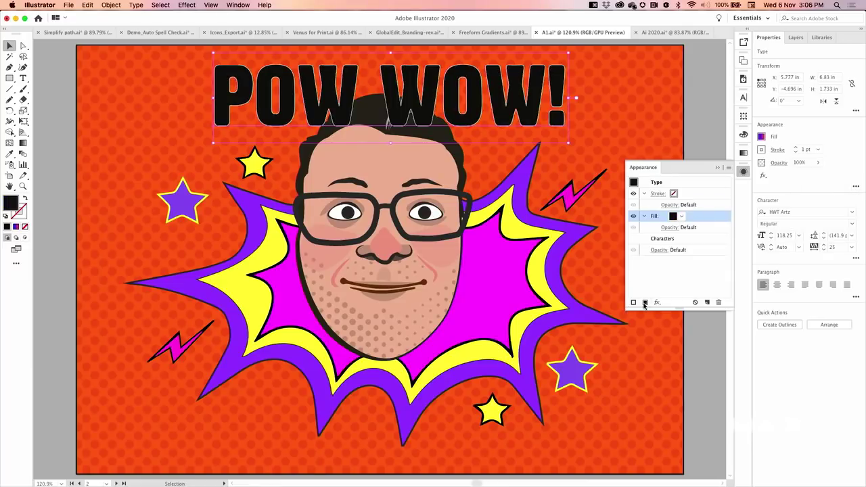
click(682, 217)
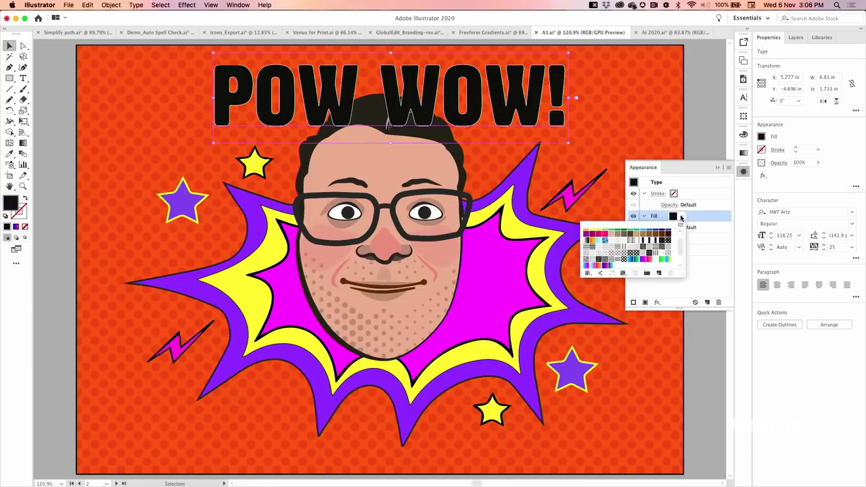
scroll(626, 249, down, 3)
click(643, 242)
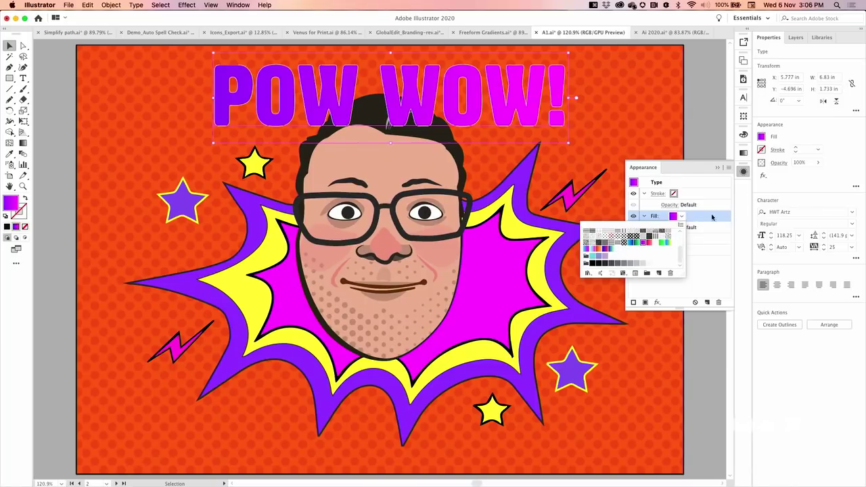
- Try other gradient swatches on the "POW WOW!" text, including green and cyan-to-magenta, and settle on the blue-to-pink gradient
click(664, 241)
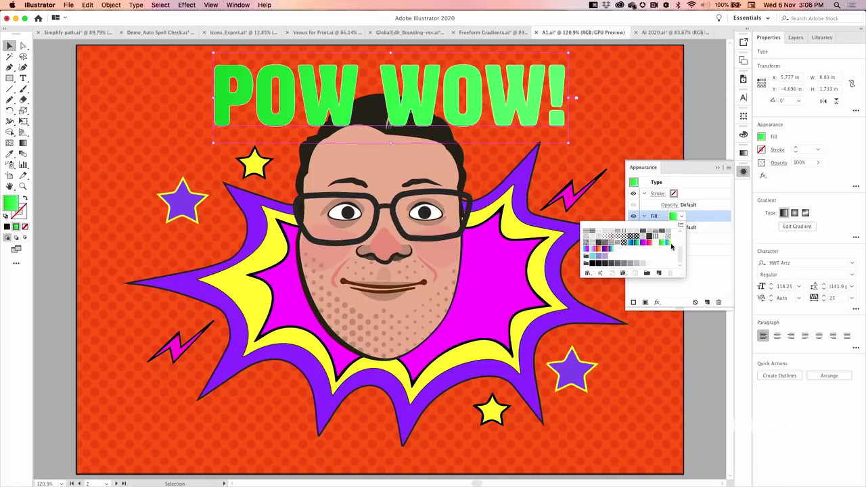
click(606, 252)
click(603, 252)
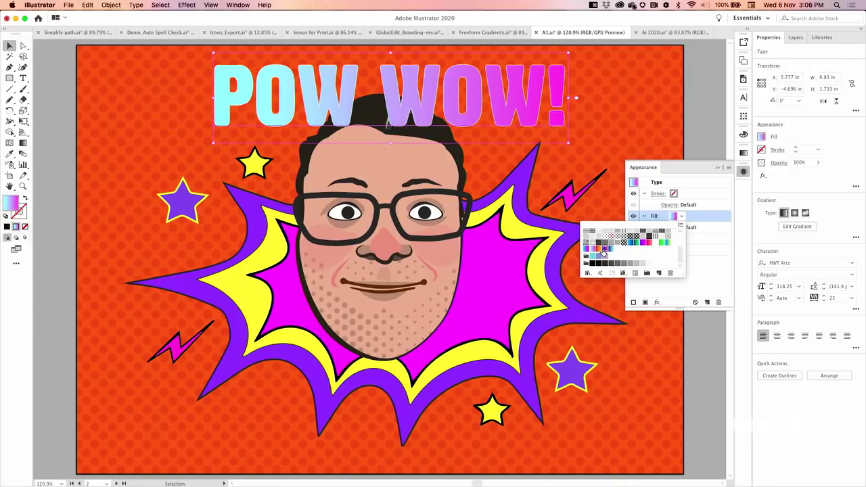
click(607, 250)
key(Escape)
- Edit the gradient-filled live text to read "POWOWOW!" and close the appearance settings
double_click(477, 103)
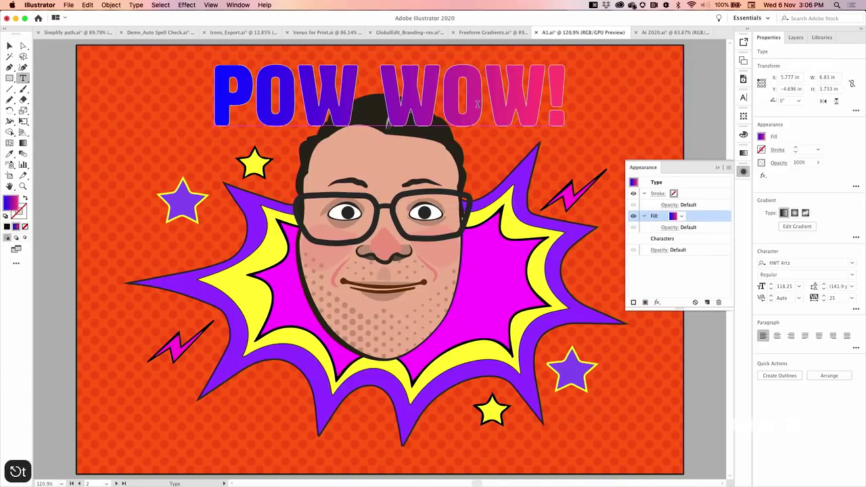
key(BackSpace)
key(BackSpace)
key(BackSpace)
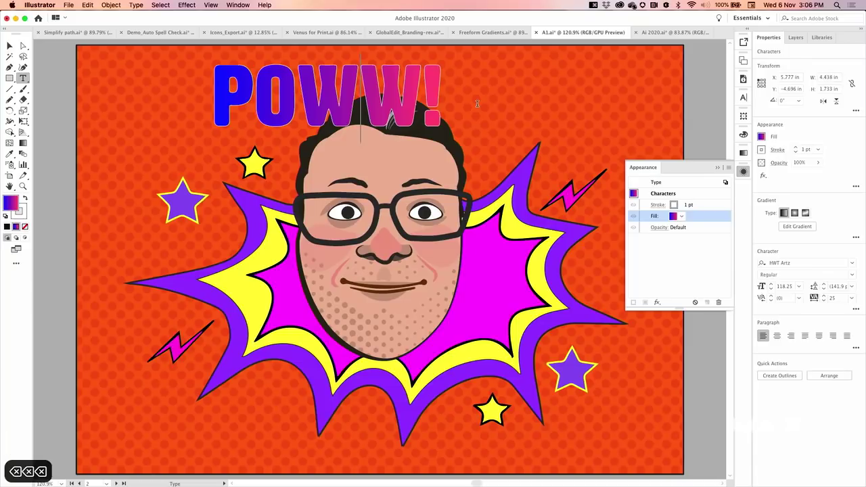
key(BackSpace)
key(BackSpace)
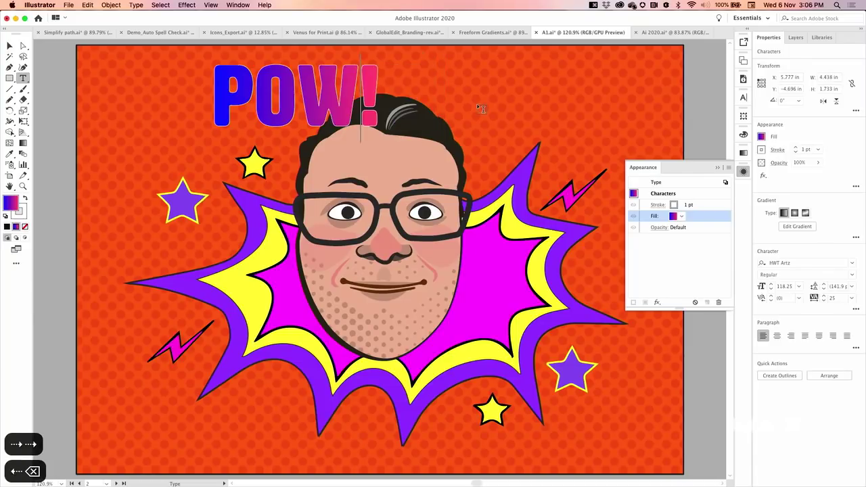
text(WOW)
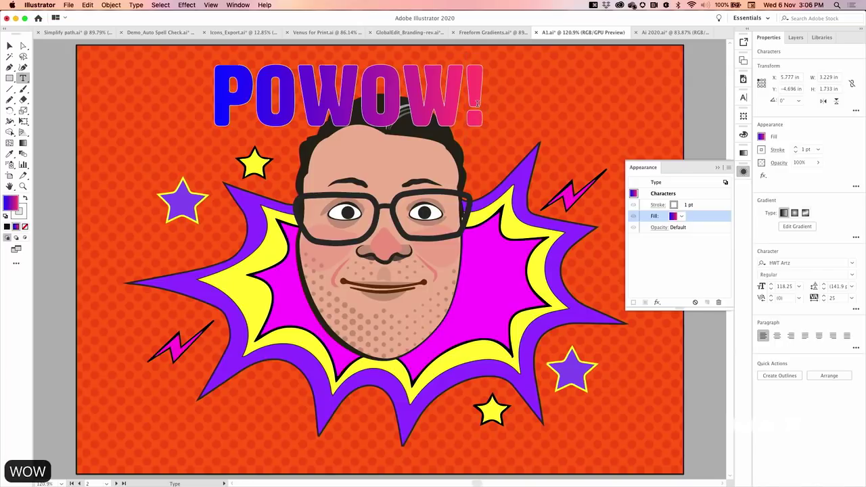
text(OW)
key(Escape)
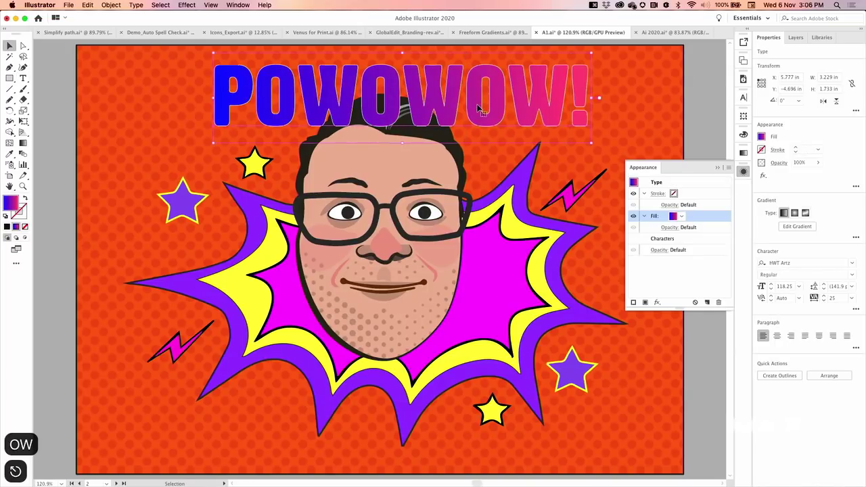
click(742, 173)
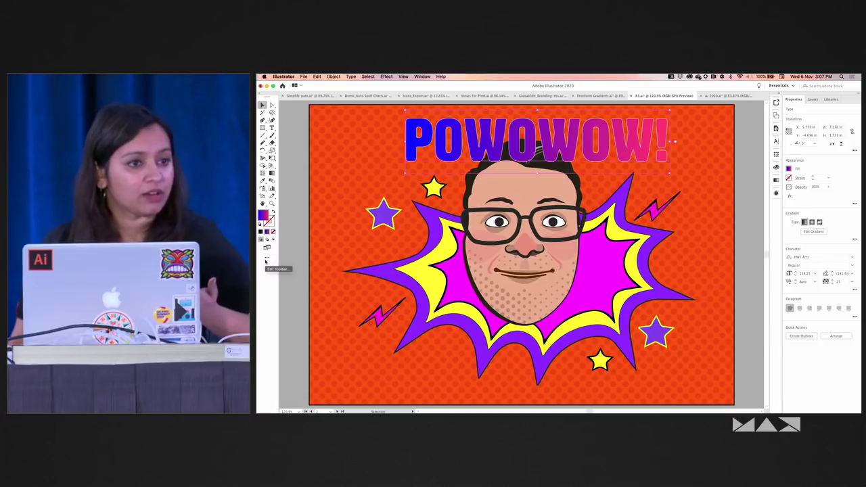
- Open the list of all tools and look through its Select, Draw, Modify and Navigate sections
click(267, 259)
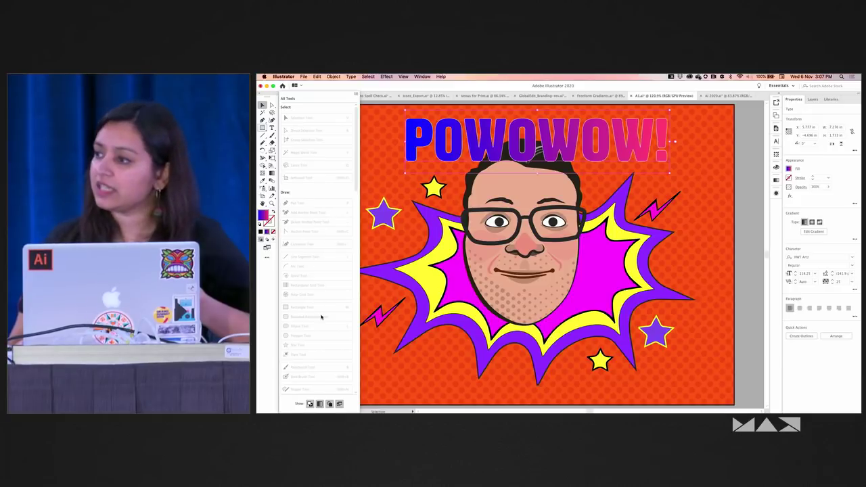
scroll(321, 317, down, 10)
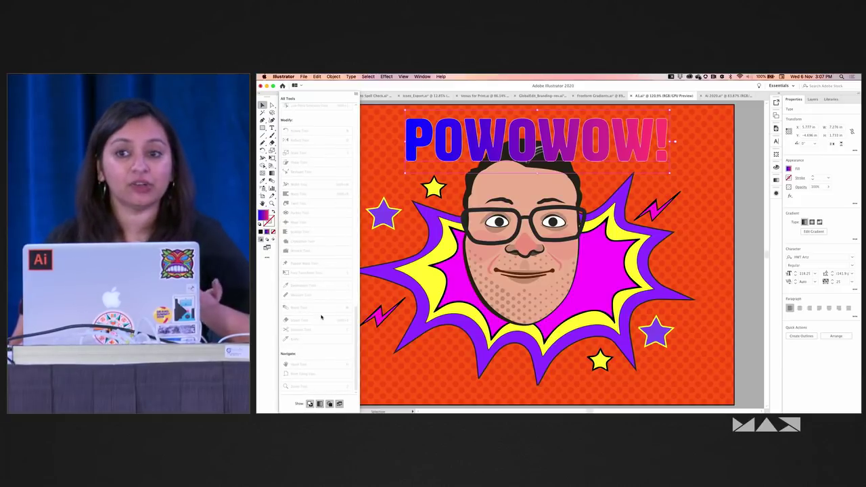
scroll(322, 317, up, 10)
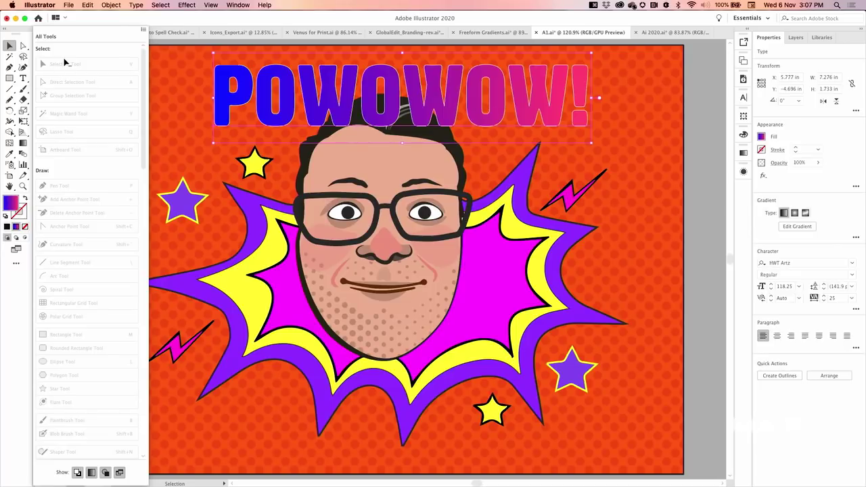
- Place the Selection tool in the same toolbar group as the Direct Selection and Group Selection tools
drag(65, 62, 9, 48)
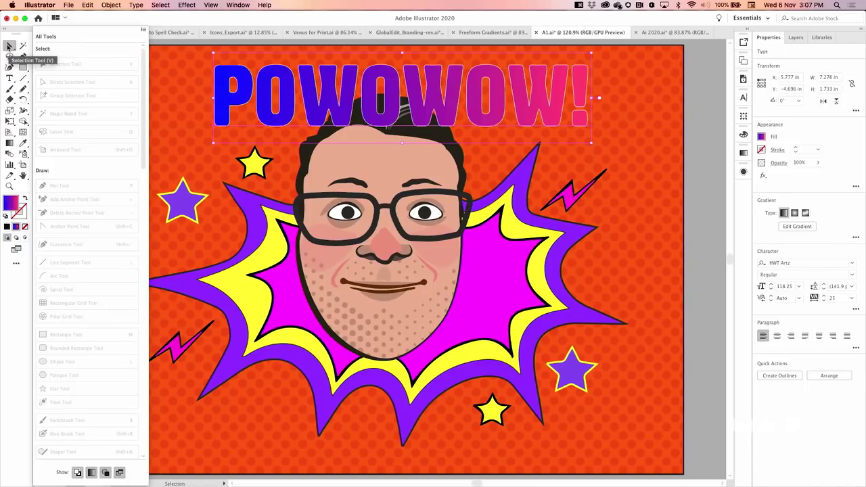
click(9, 46)
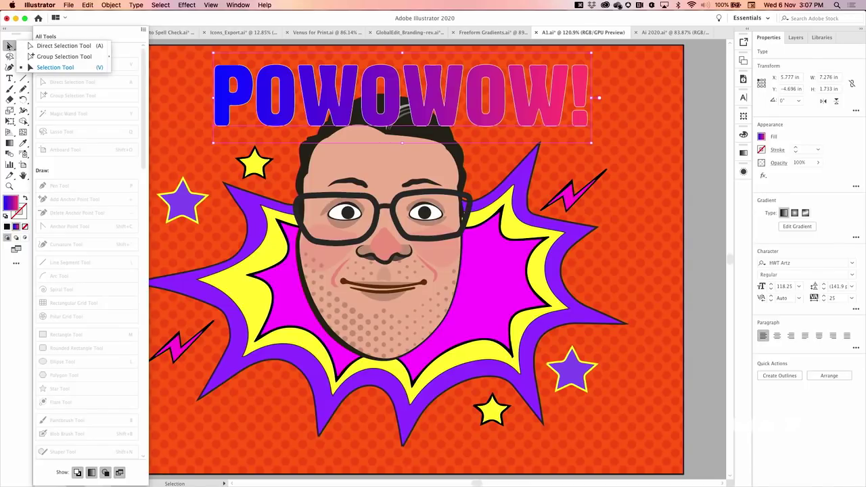
click(9, 46)
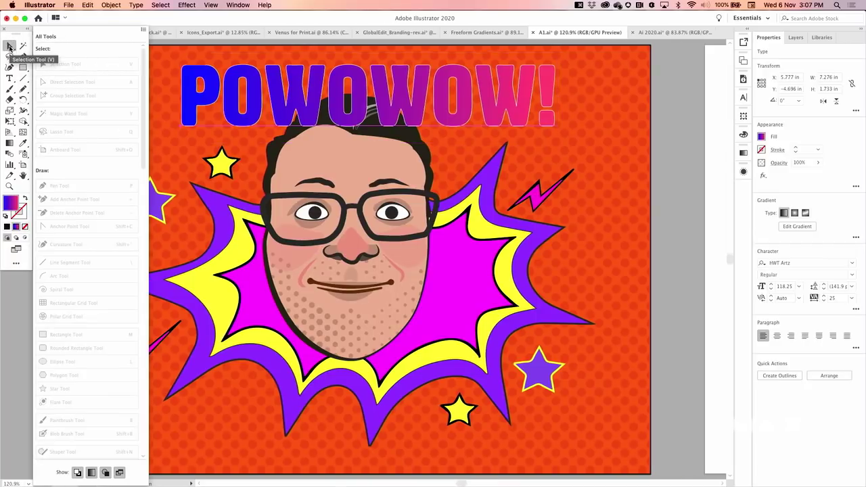
- Remove the Selection, Direct Selection and Group Selection tools from the toolbar and close the list of all tools
drag(9, 46, 86, 52)
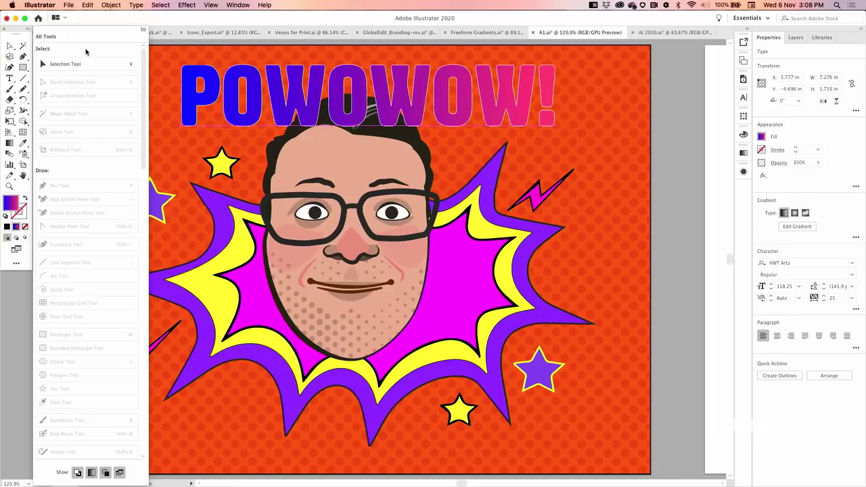
click(9, 48)
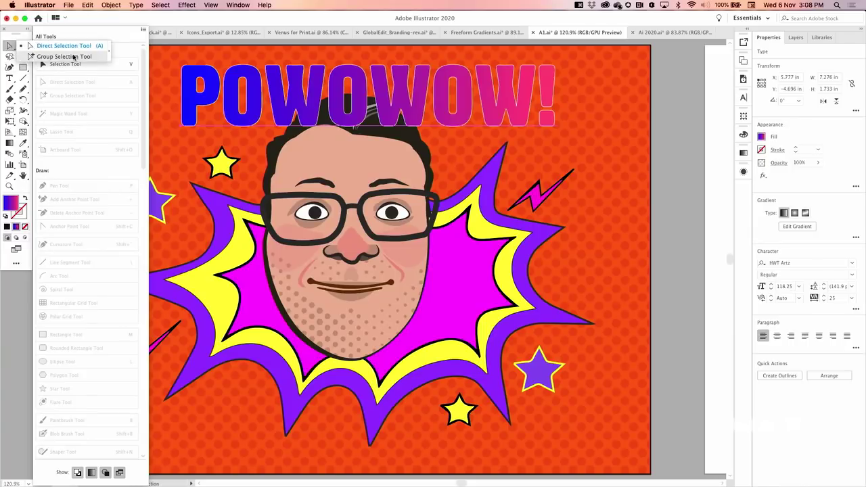
drag(31, 42, 11, 53)
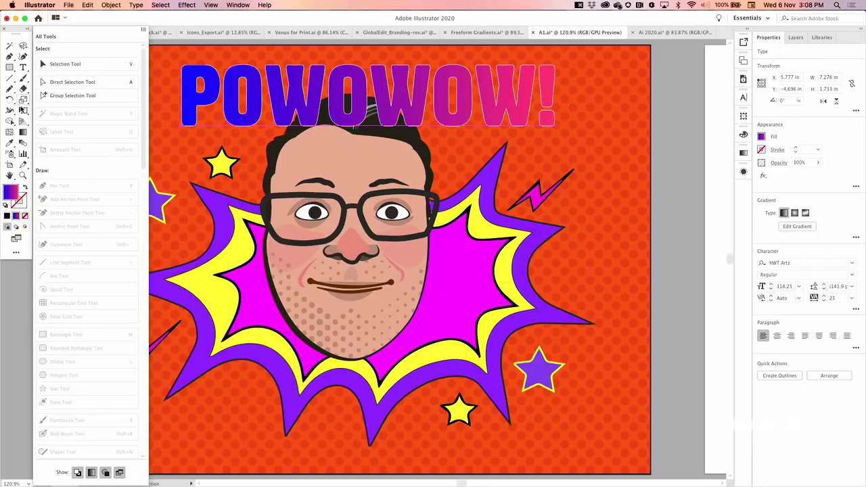
click(16, 254)
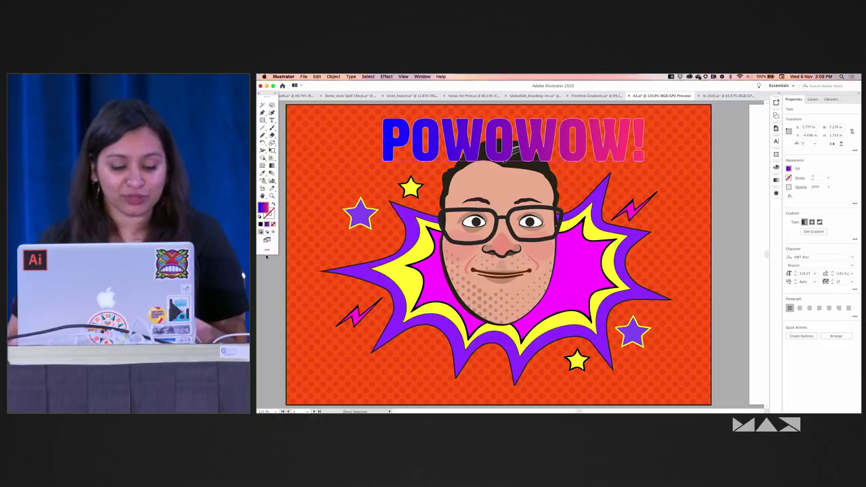
- Examine the toolbar options for resetting, switching between Advanced and Basic, and creating or managing toolbars
click(266, 252)
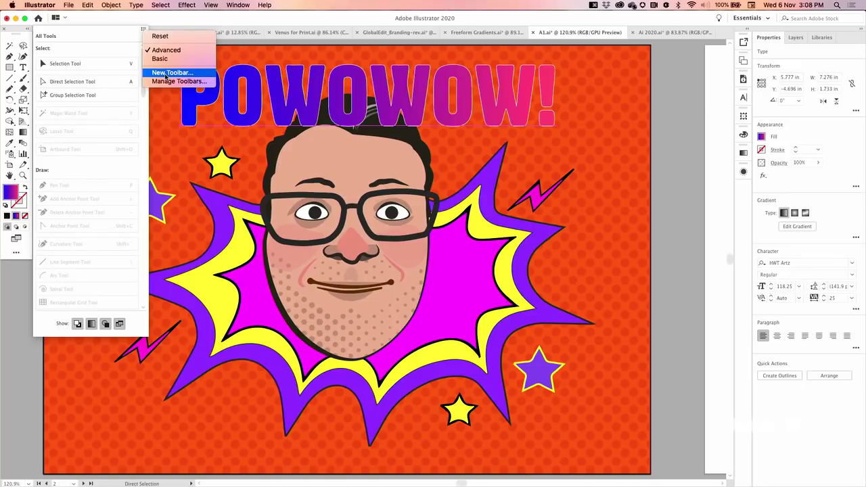
click(285, 19)
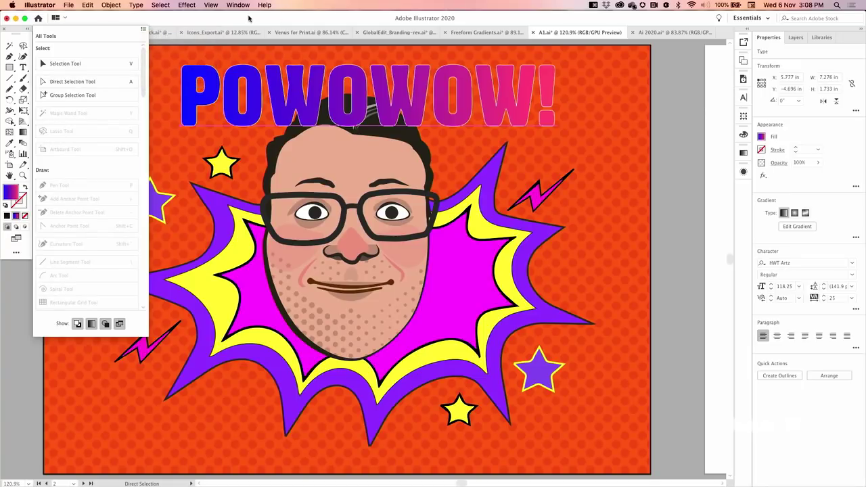
click(168, 21)
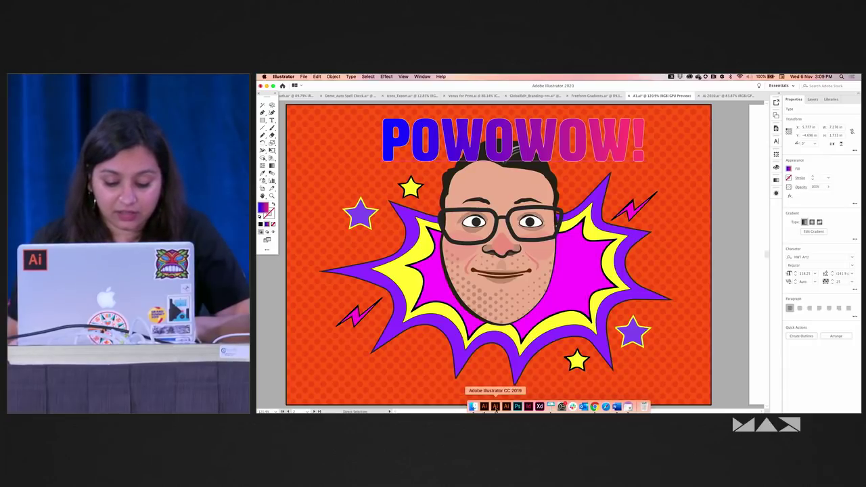
- Switch to Illustrator CC 2019, activate Puppet Warp on the patterned "ADOBE MAX" text and examine the tool's group
click(495, 407)
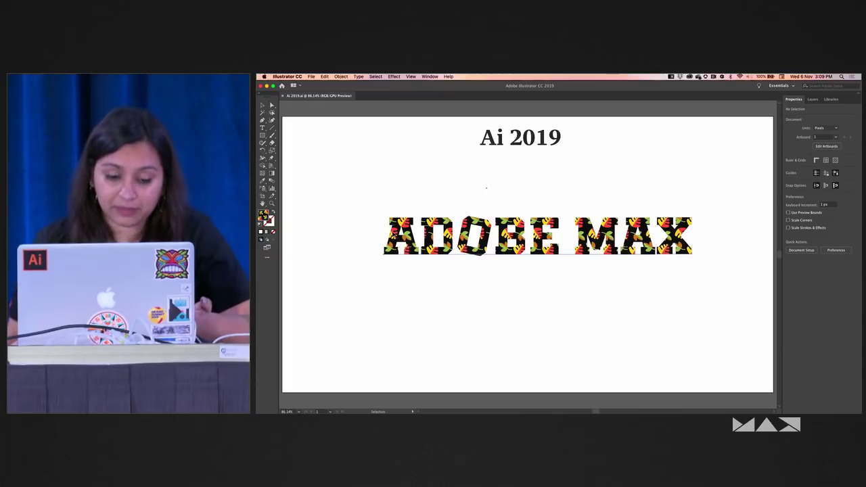
click(393, 233)
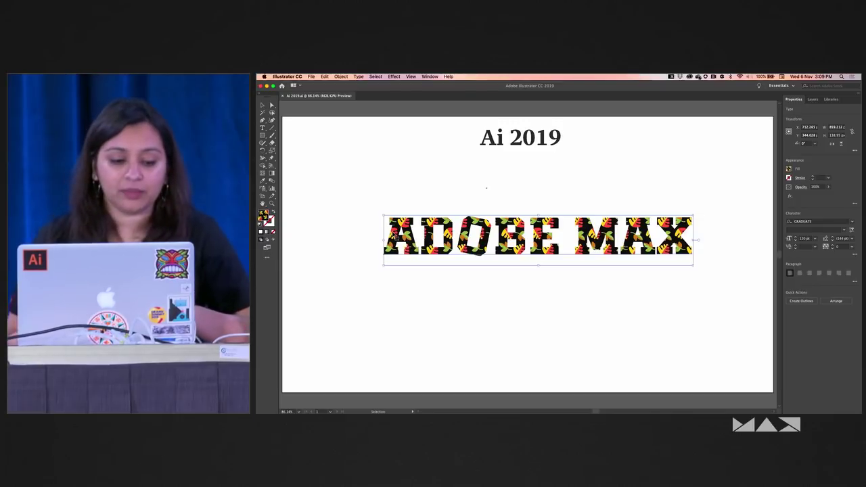
click(272, 159)
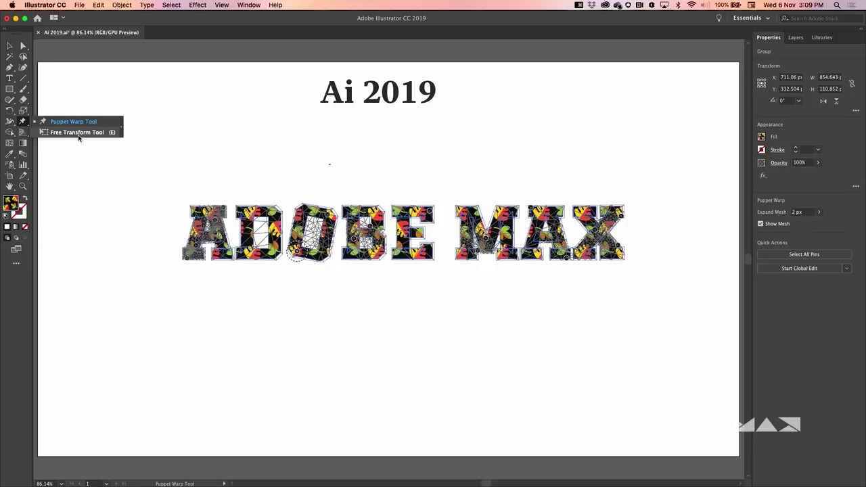
click(81, 132)
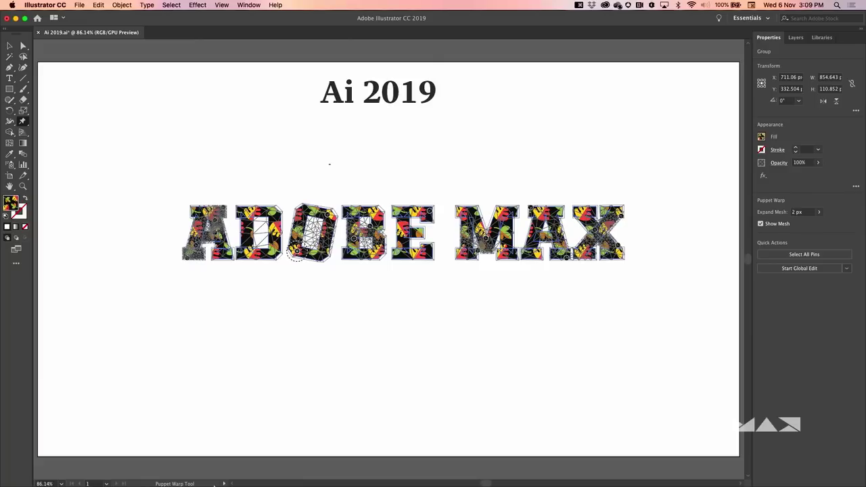
- Switch back to Illustrator 2020 and, in Ai 2020.ai, examine the tool group holding Free Transform and Puppet Warp
mouse_move(310, 482)
click(357, 477)
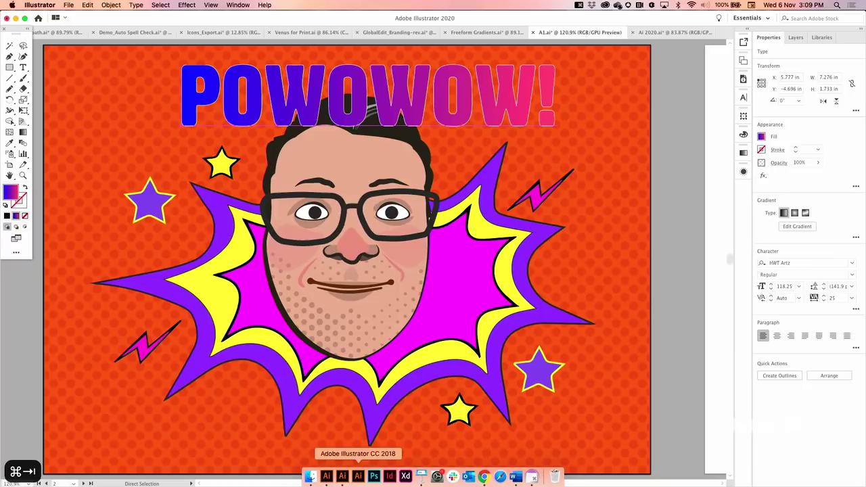
click(670, 32)
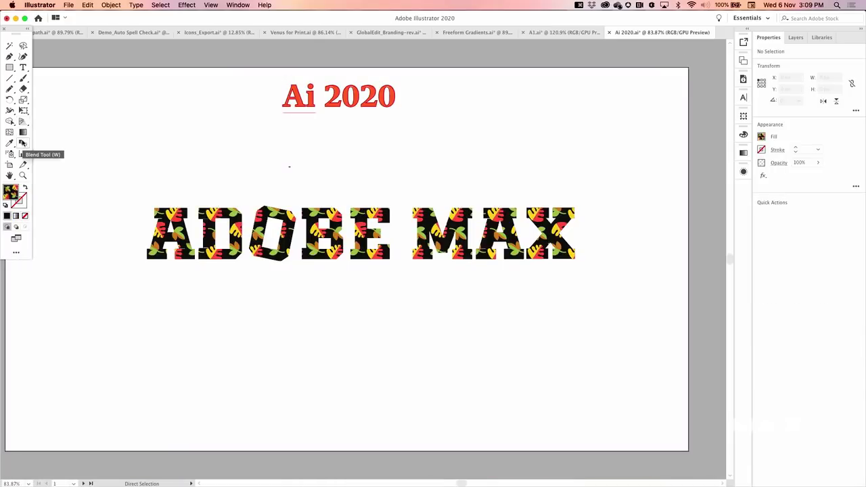
click(22, 112)
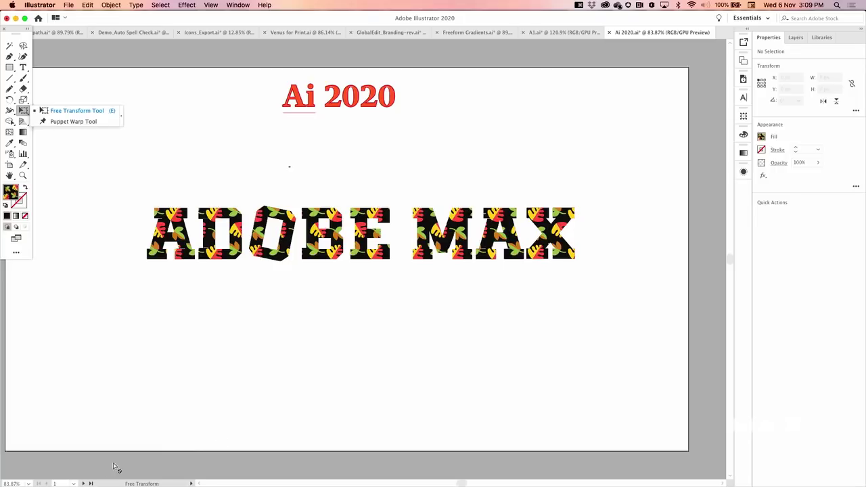
- Go to the second artboard of Ai 2020.ai, about artboard selection and guides
click(85, 483)
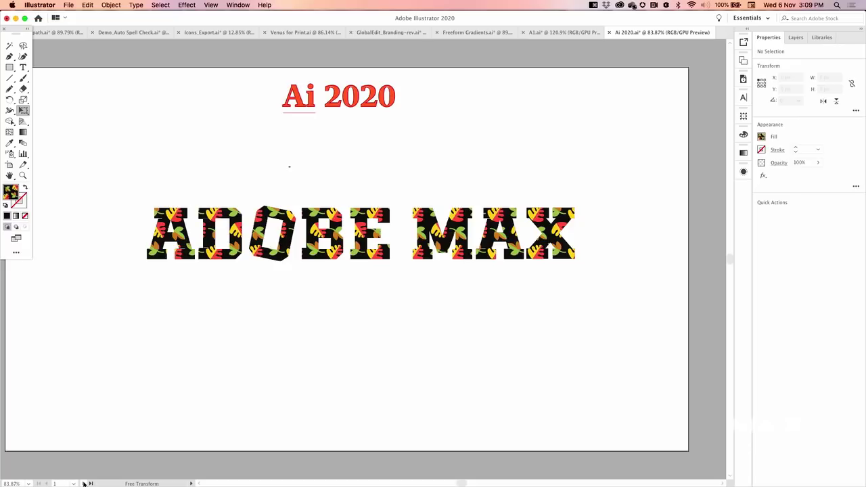
click(85, 484)
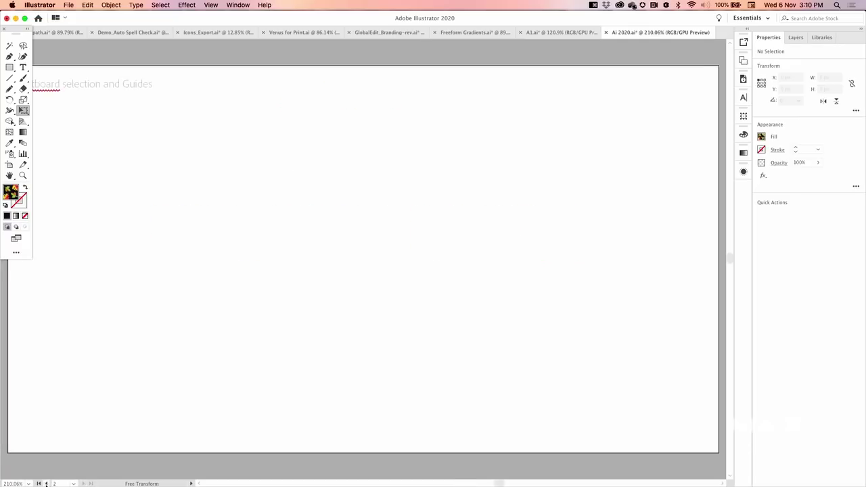
- Go to the third artboard of A1.ai, holding the doll photo, and dock the floating toolbar
click(553, 33)
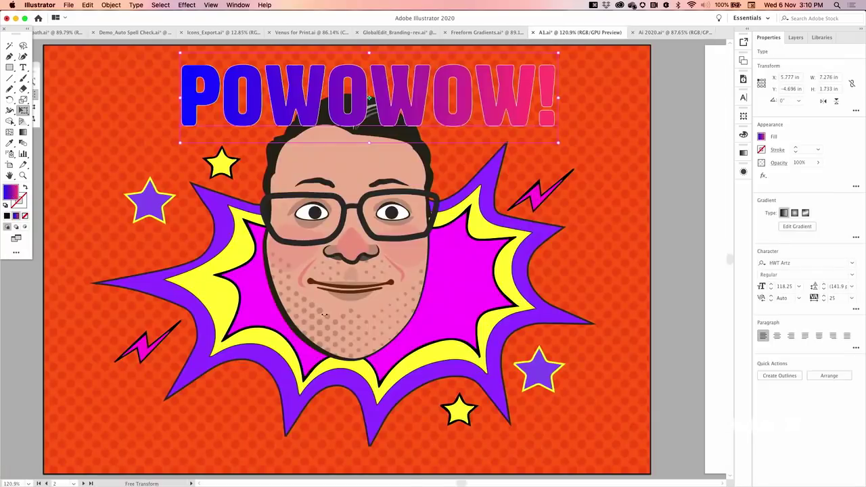
click(83, 484)
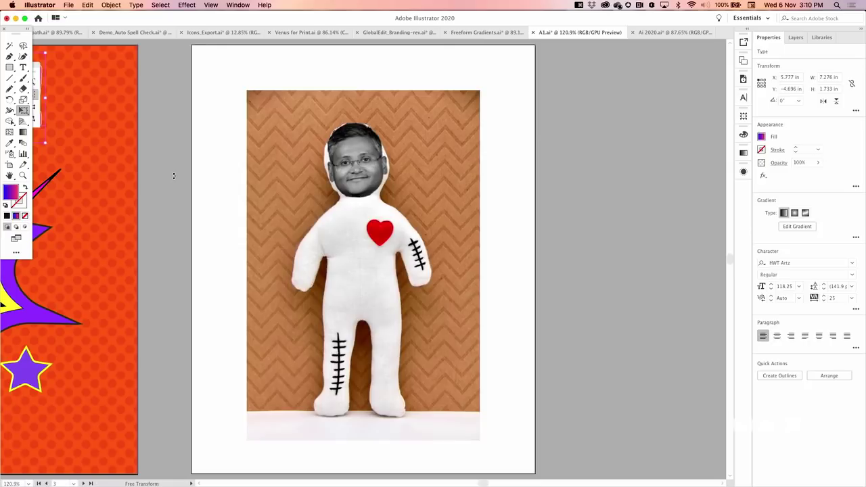
mouse_move(11, 32)
mouse_down()
mouse_move(24, 32)
mouse_move(4, 44)
mouse_up()
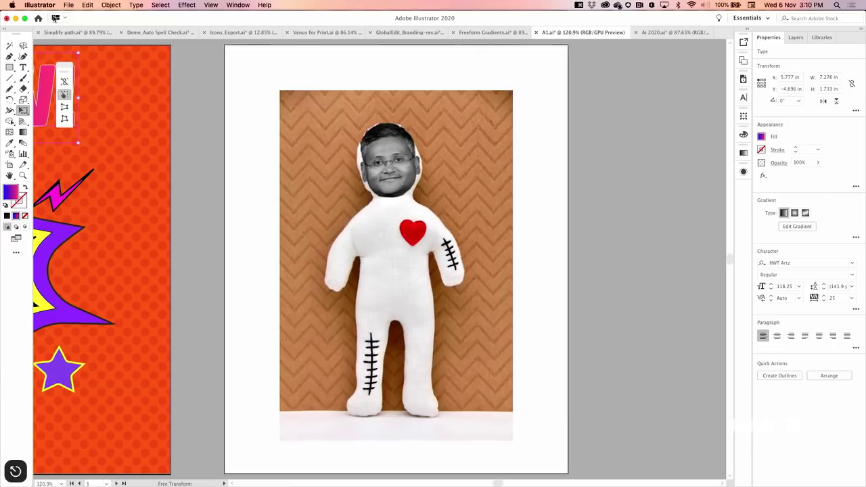
- Select the doll photo, start Crop Image to examine the suggested crop area, and cancel the crop
key(v)
click(350, 135)
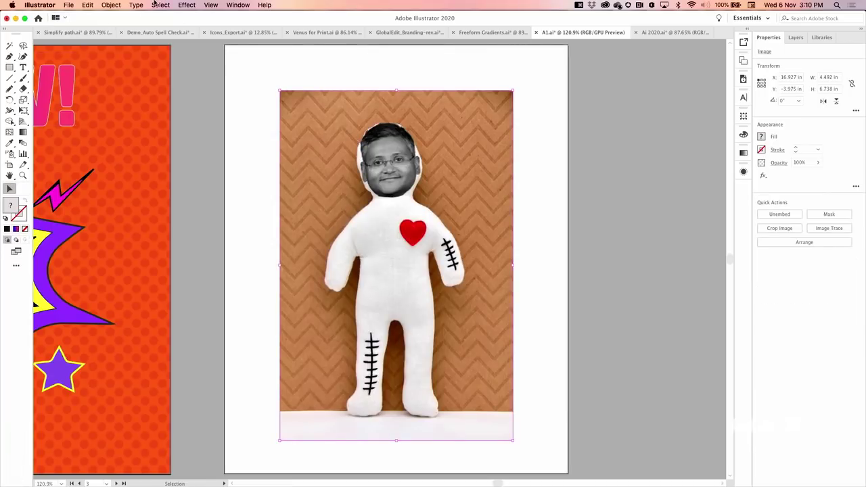
click(778, 229)
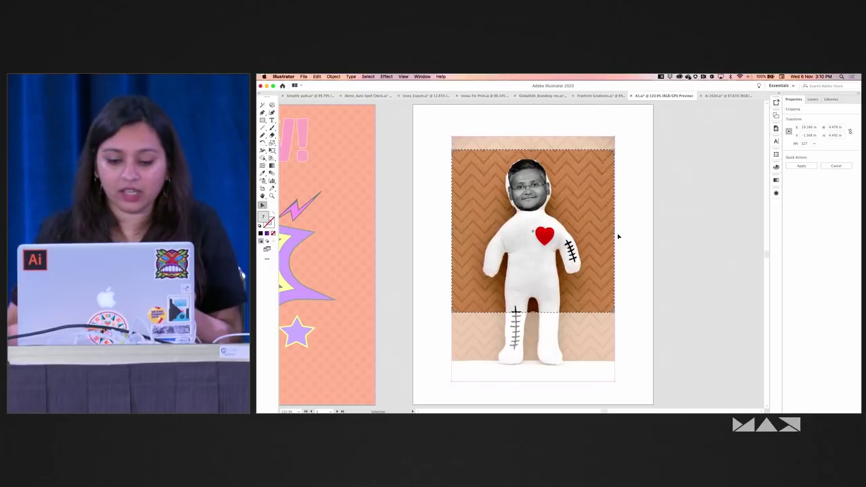
key(Escape)
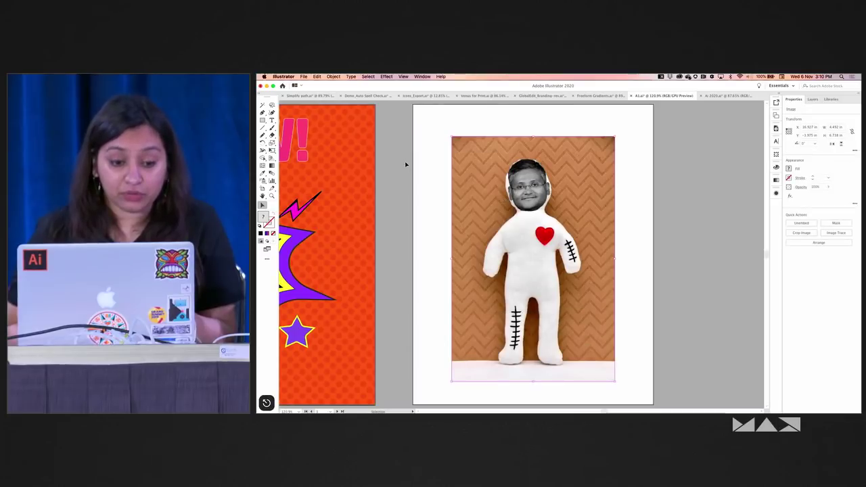
- Turn off Enable Content Aware Defaults in the general preferences and start Crop Image on the doll photo again
key(super+k)
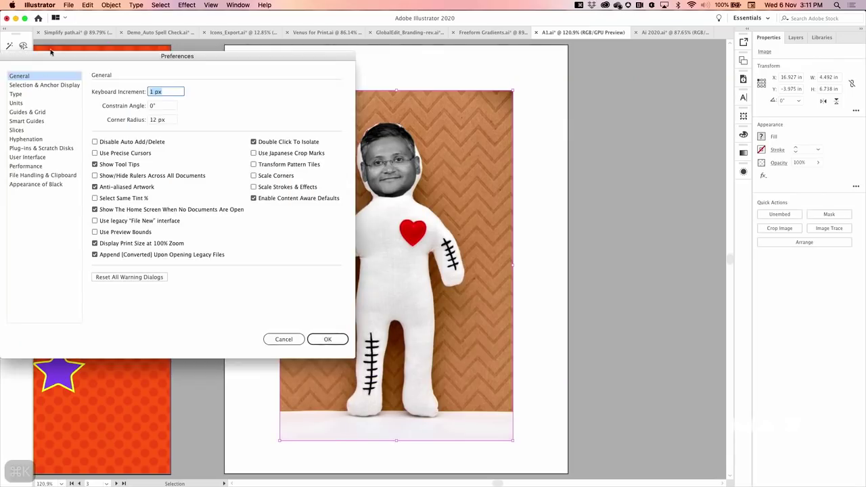
click(253, 198)
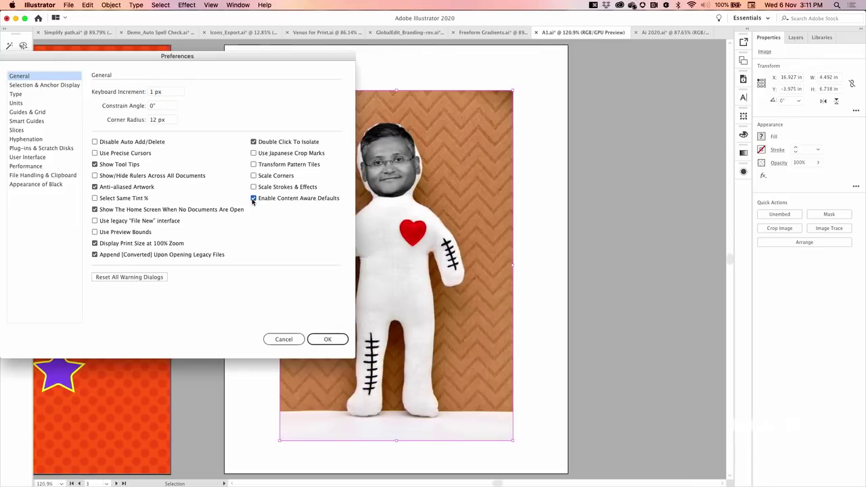
click(328, 339)
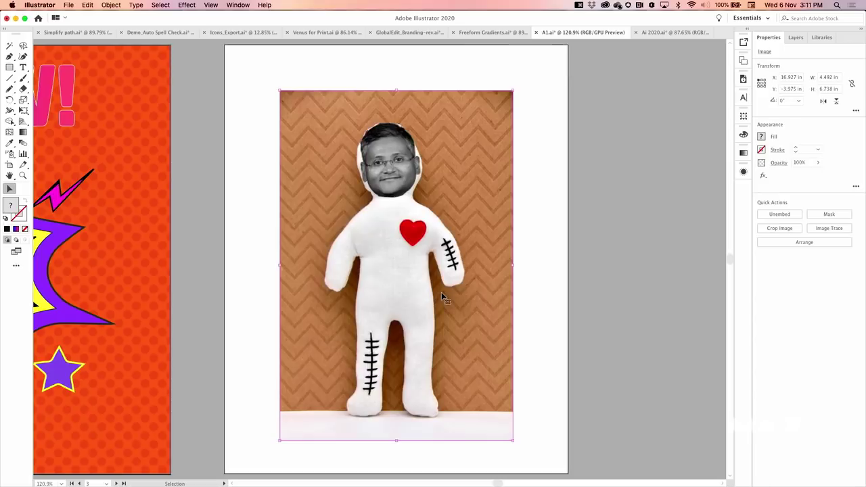
click(780, 229)
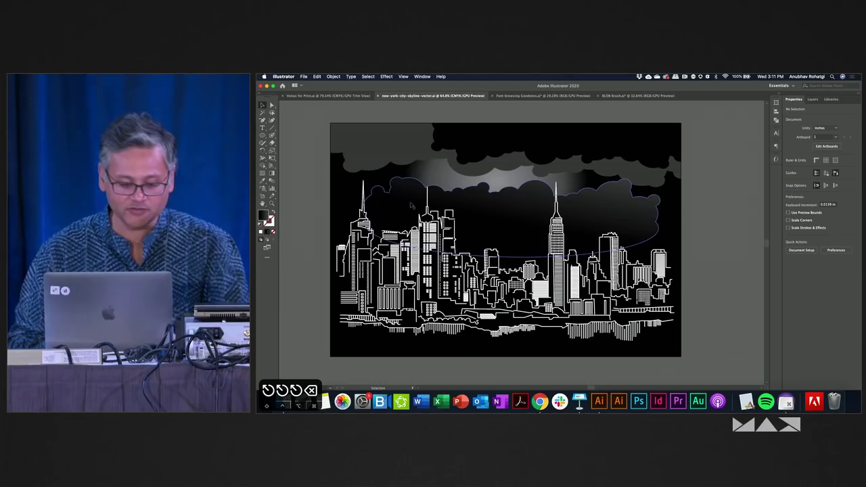
- Show the perspective grid over the city skyline twice, returning to the Selection tool and hiding the grid each time
click(271, 166)
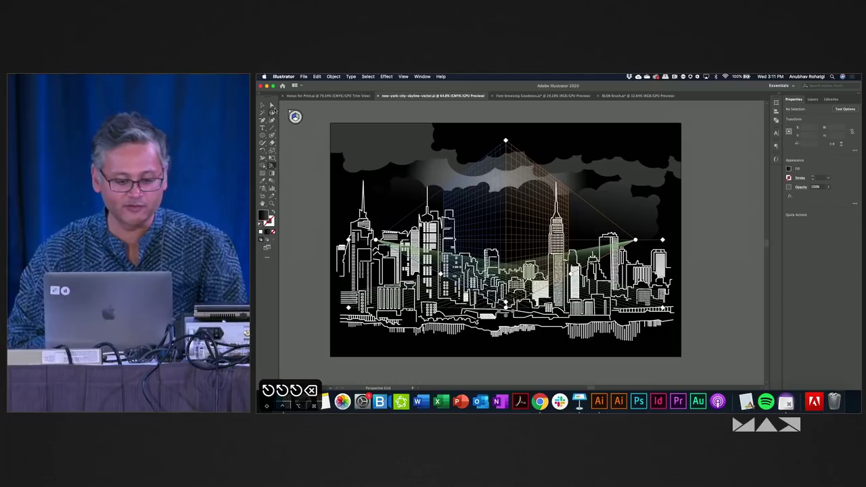
click(263, 106)
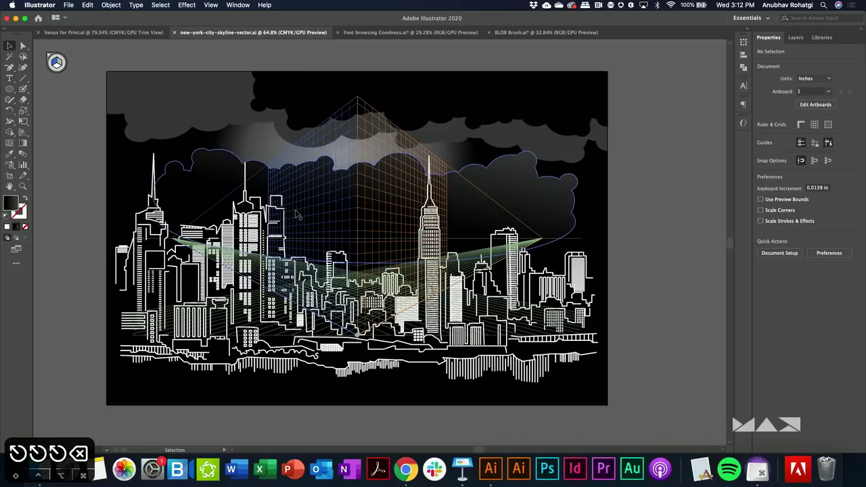
key(super+z)
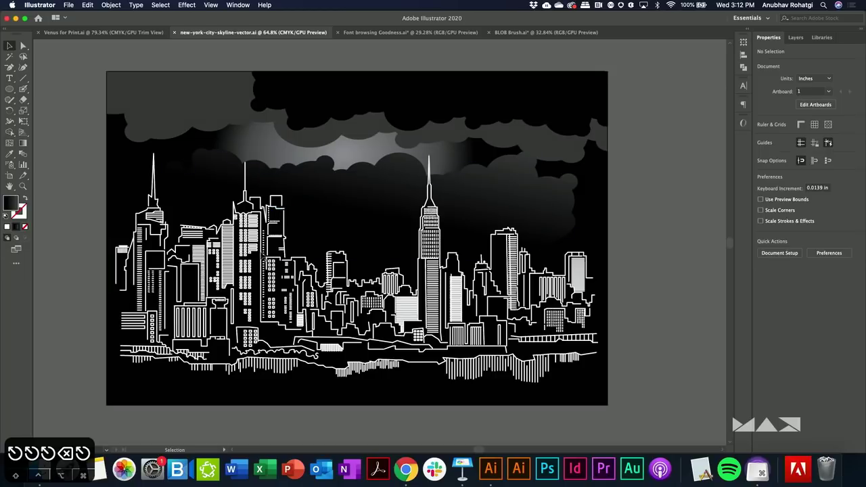
click(24, 134)
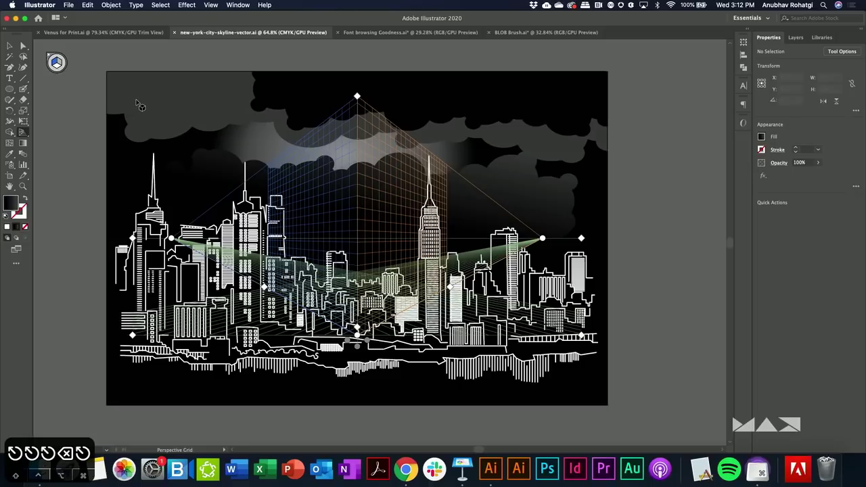
click(10, 45)
key(super+shift+i)
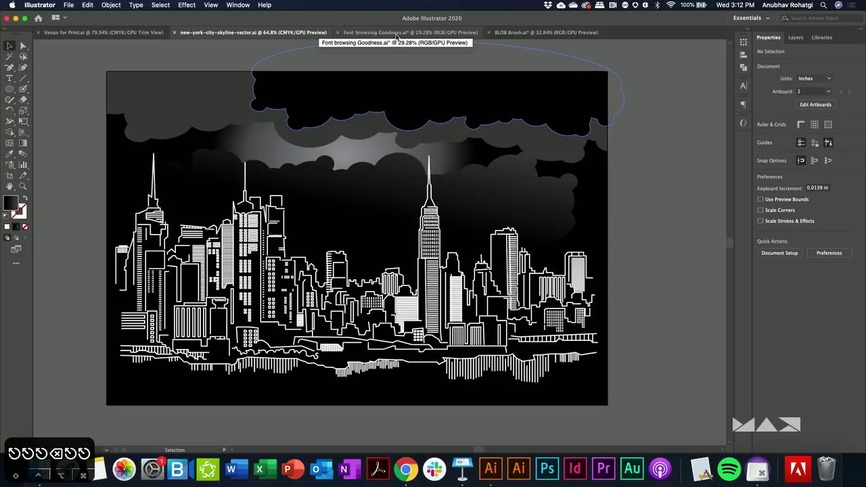
- Isolate the skyline group and its nested clip group, and select the black cloud path along the upper edge
click(467, 122)
double_click(467, 120)
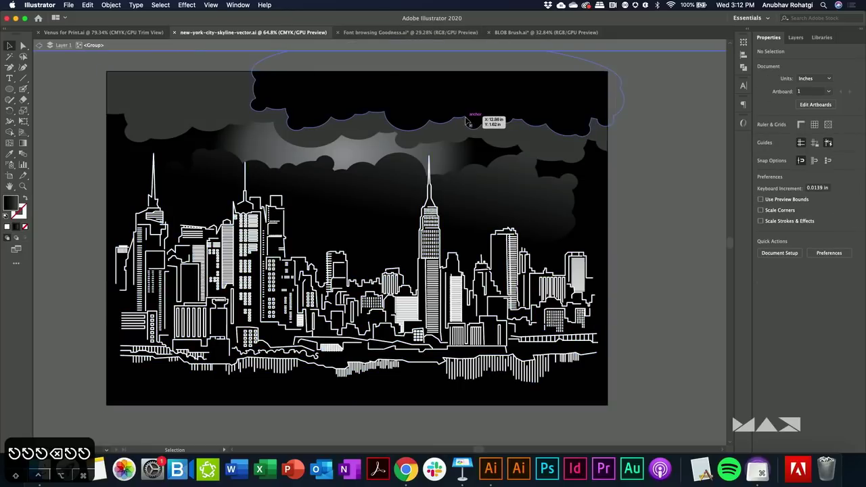
click(593, 123)
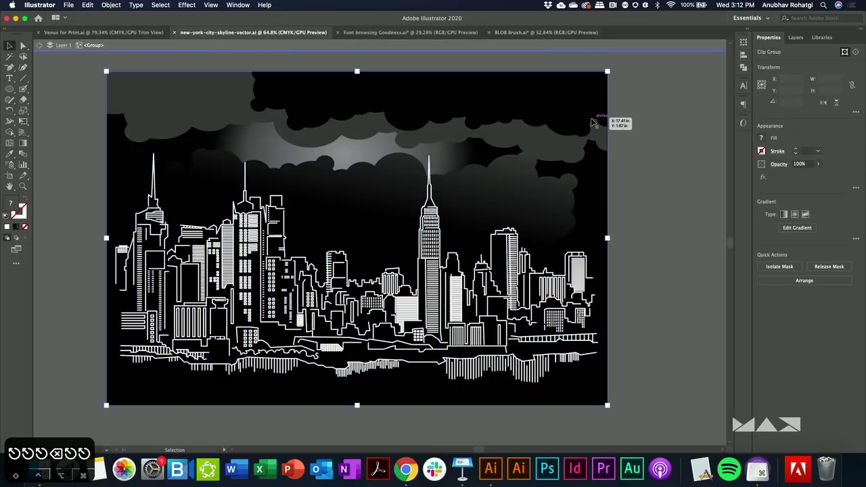
double_click(592, 122)
click(592, 123)
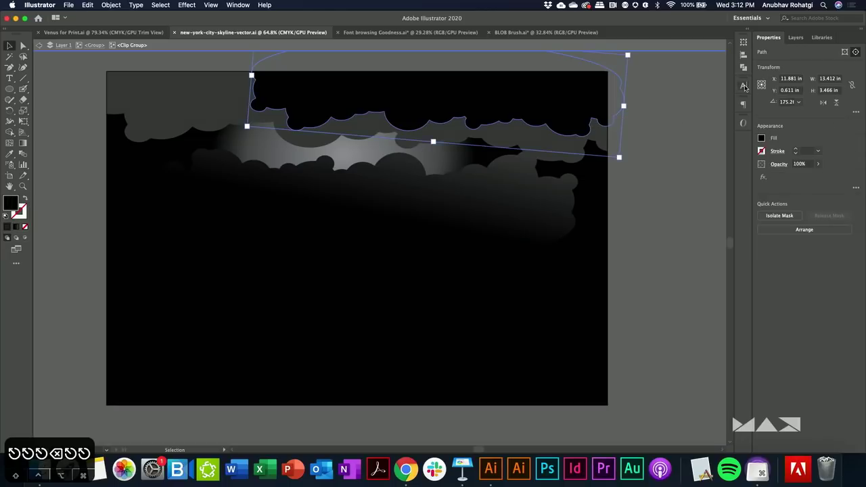
- Open the cloud path's Transform settings and highlight its X, width, height and Y values in turn using their labels
click(743, 42)
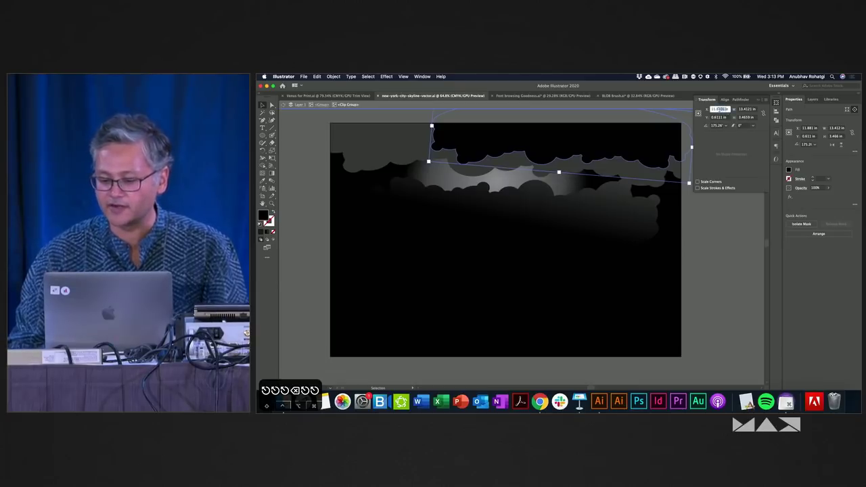
click(719, 109)
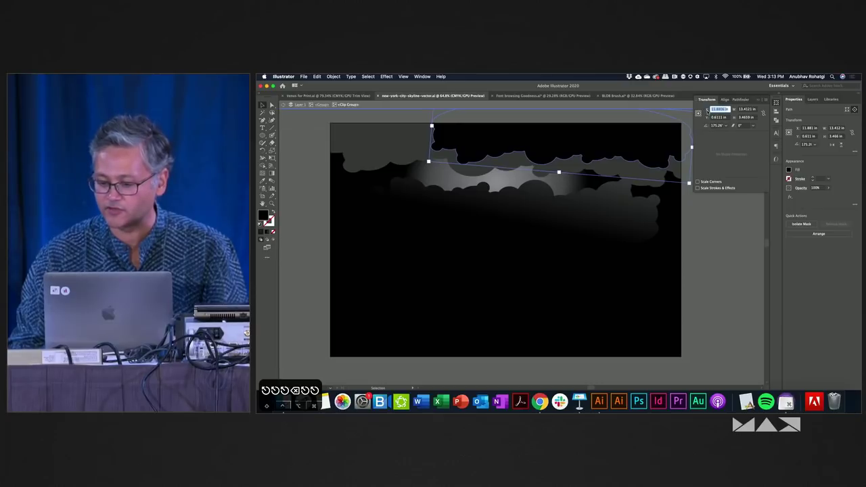
click(737, 110)
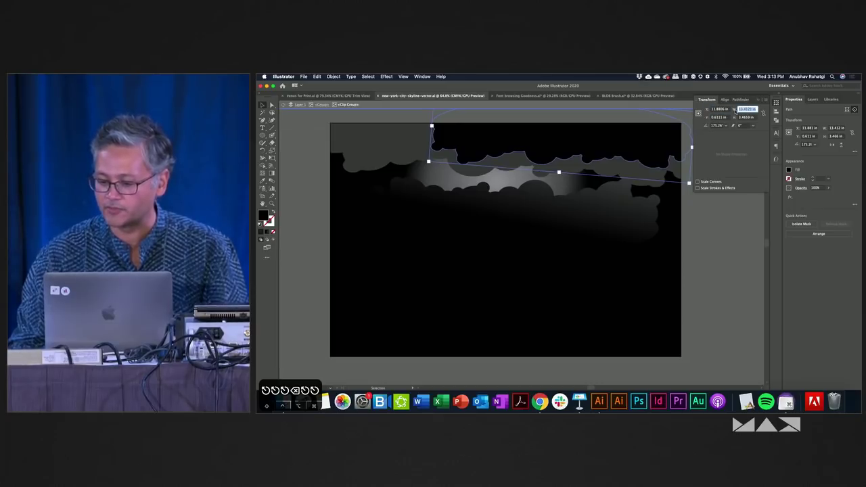
click(738, 118)
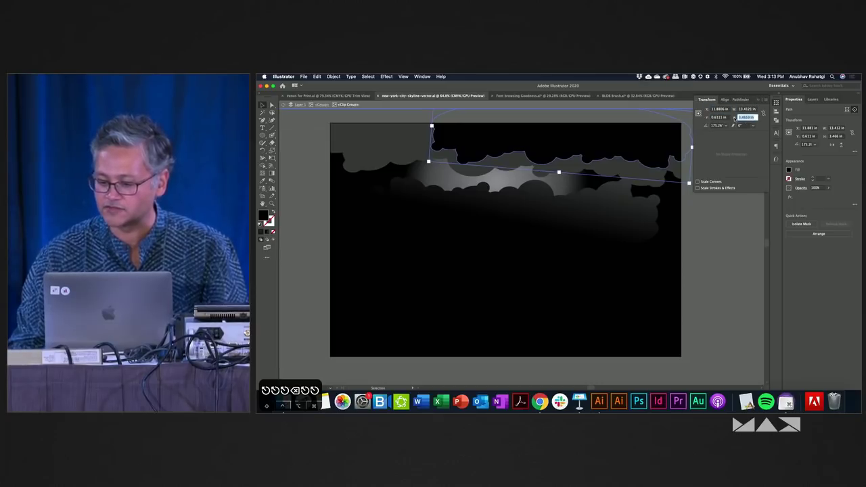
click(716, 117)
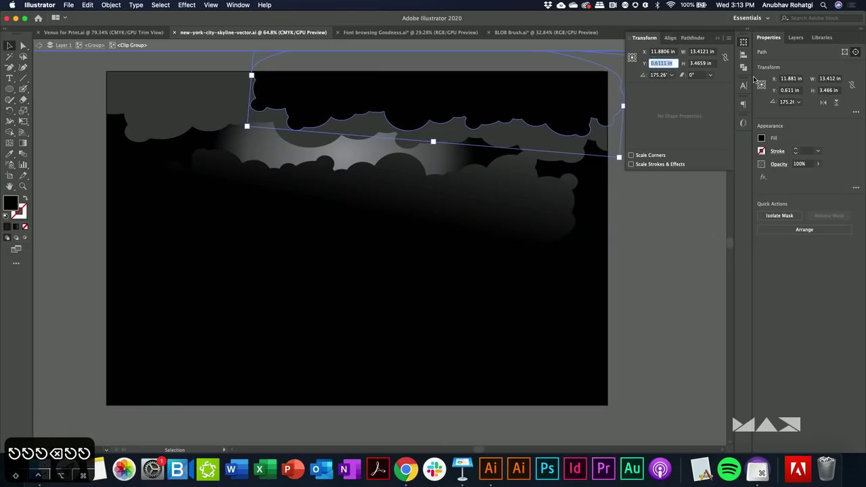
- Compare the Character and Transform settings, highlight the font size and kerning values using their labels, and exit isolation mode
click(745, 86)
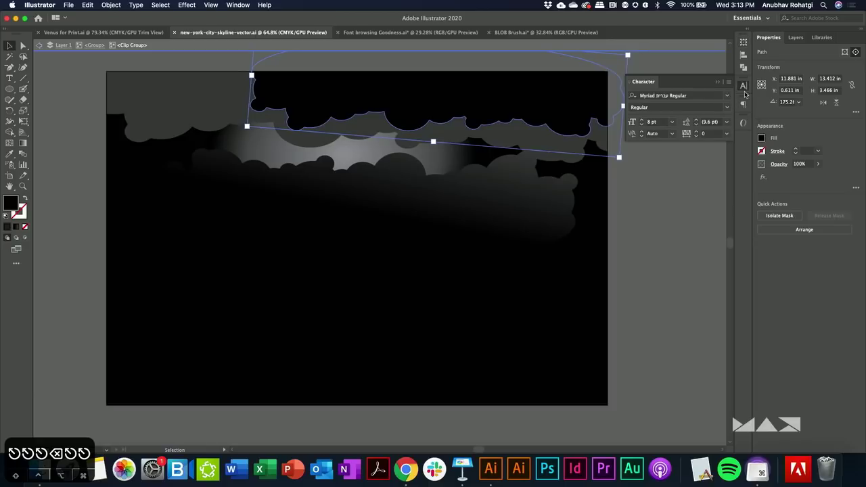
click(744, 42)
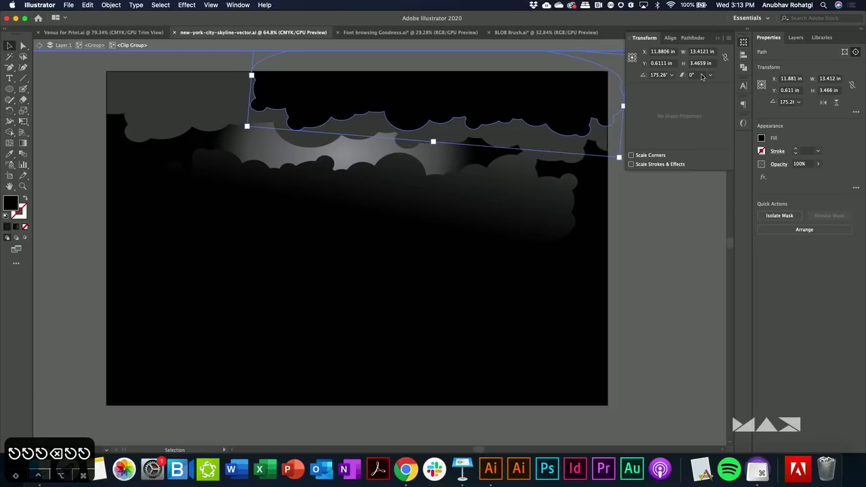
click(744, 86)
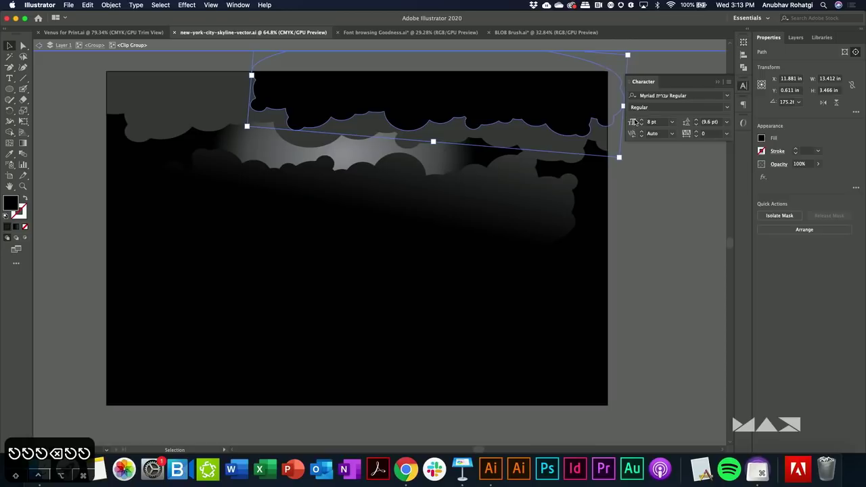
click(634, 123)
click(633, 133)
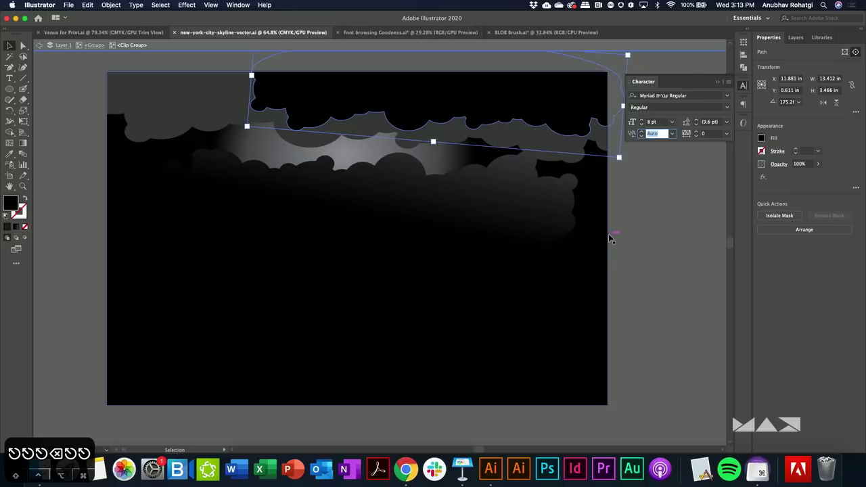
key(super+z)
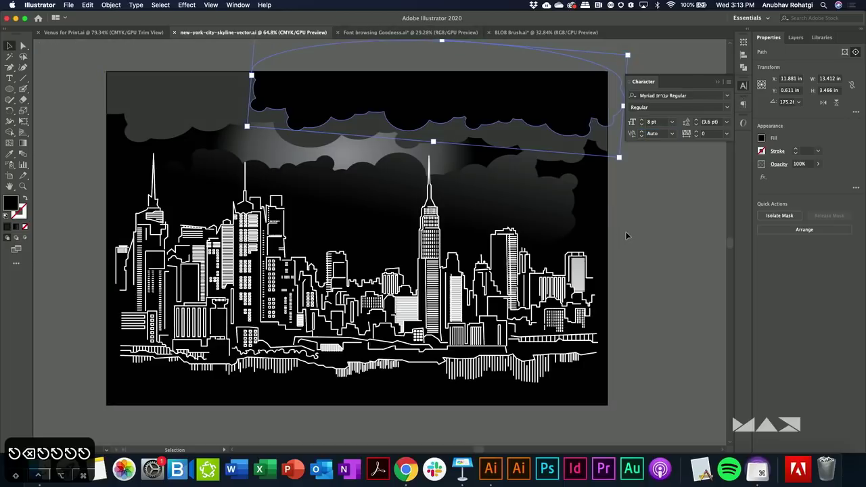
- In Font browsing Goodness.ai, browse the font list and set the "FONT BROWSING GOODNESS" text to Sinhala MN Bold
click(443, 34)
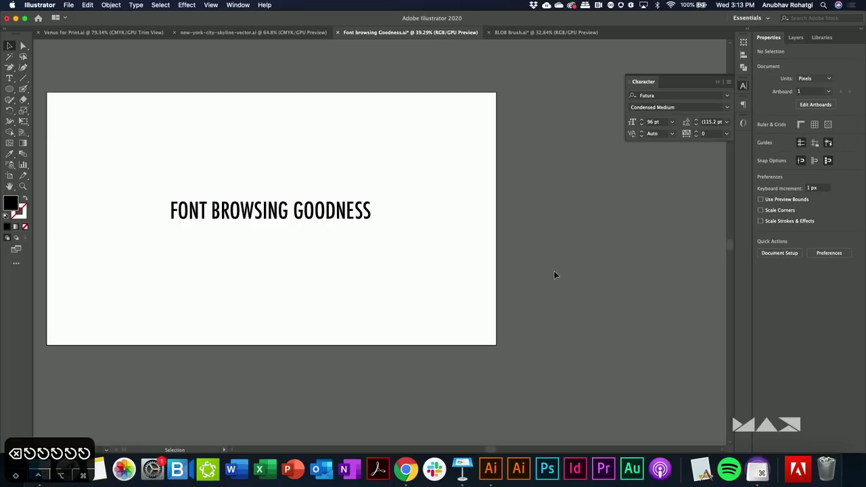
click(343, 215)
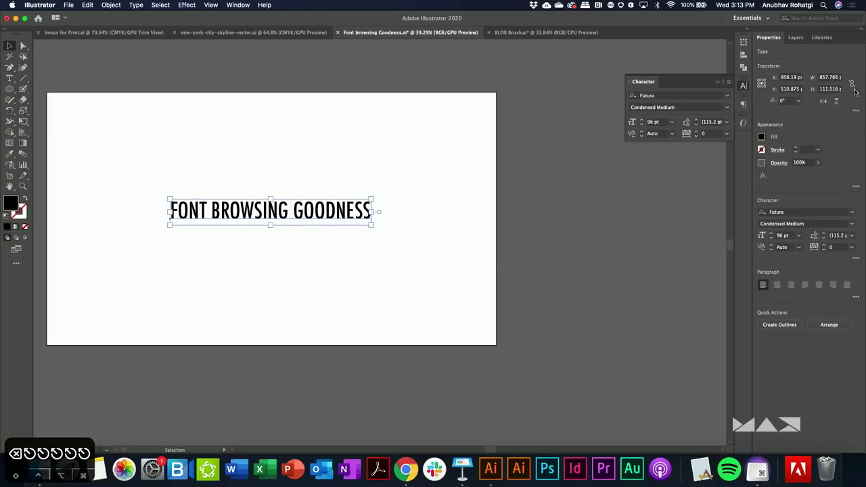
click(727, 95)
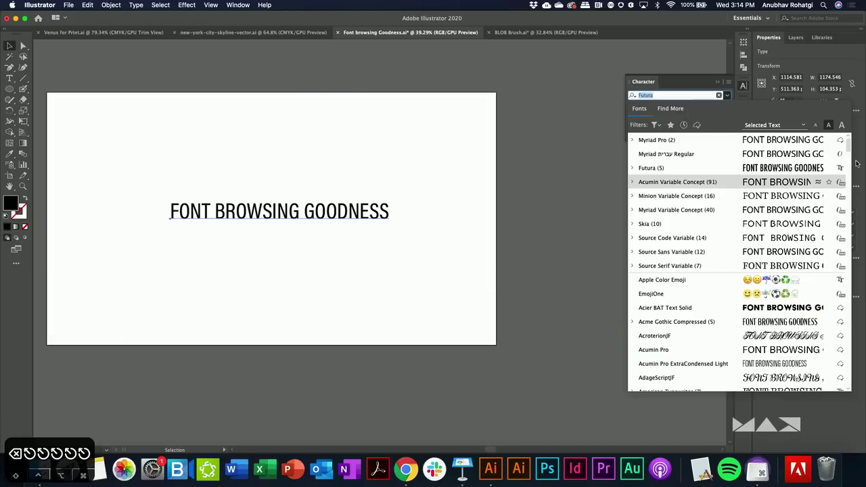
drag(848, 150, 846, 194)
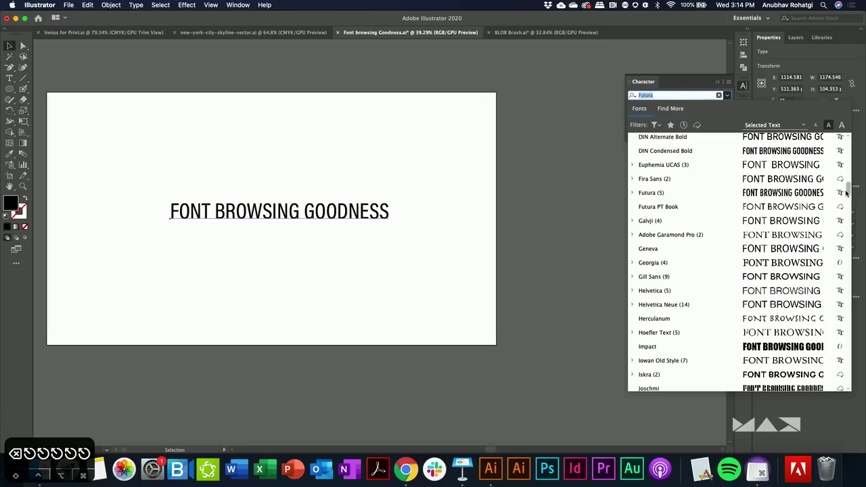
drag(846, 193, 847, 194)
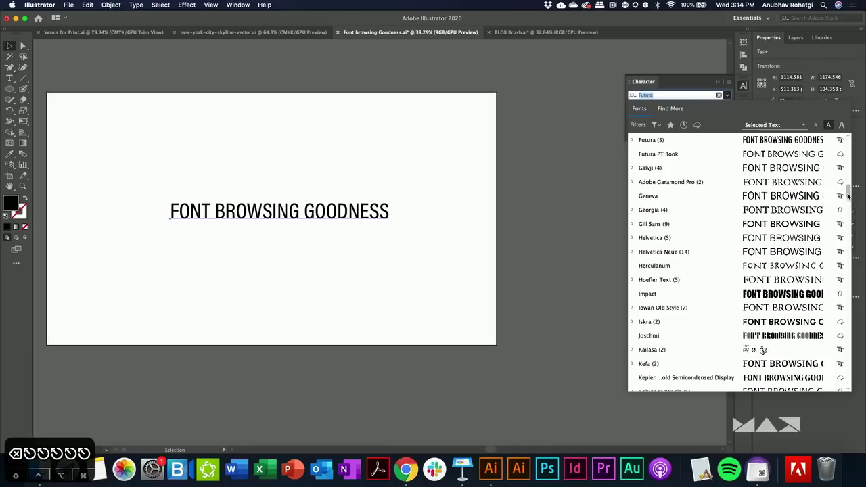
drag(847, 195, 848, 383)
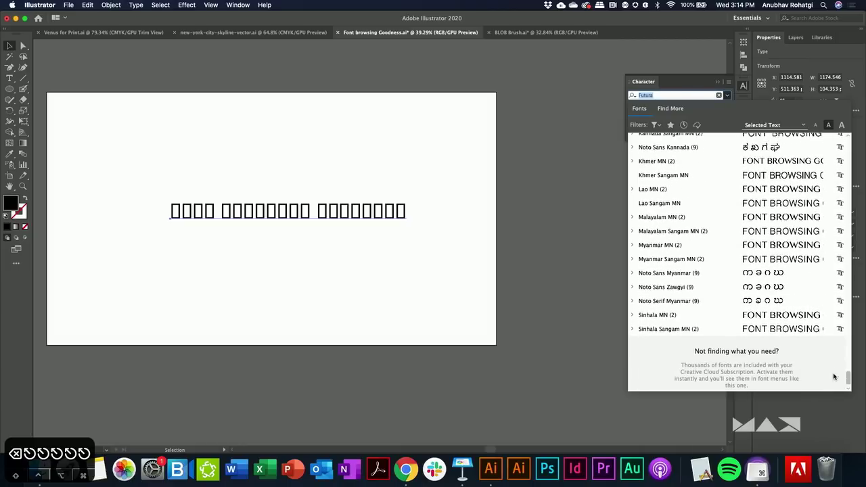
click(679, 316)
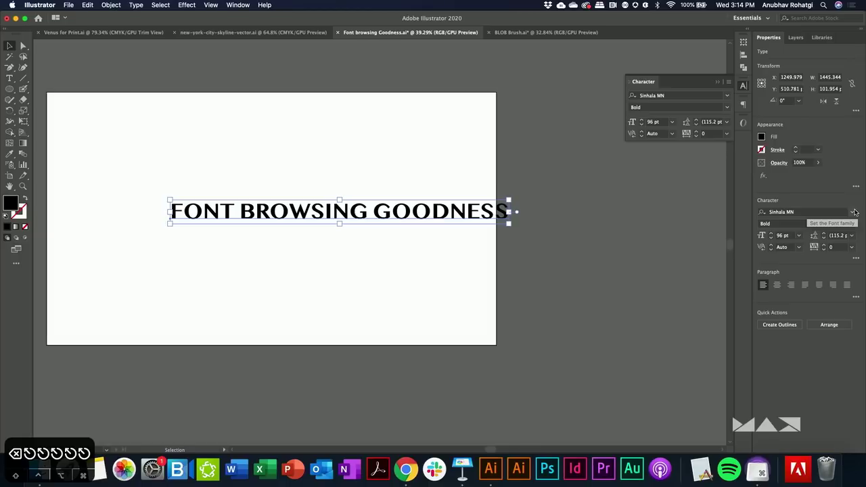
- Browse the font list from the variable fonts down to the Kohinoor and Memoriam families, previewing fonts on the selected text
click(728, 97)
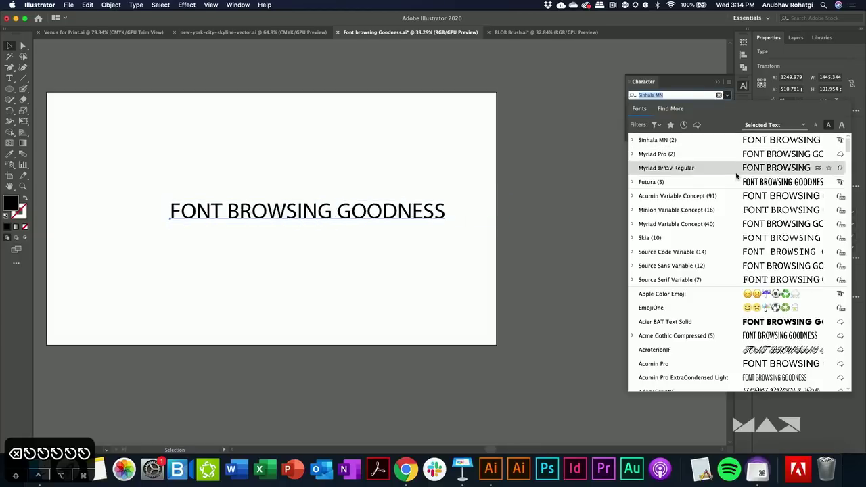
scroll(737, 215, down, 3)
scroll(737, 216, down, 15)
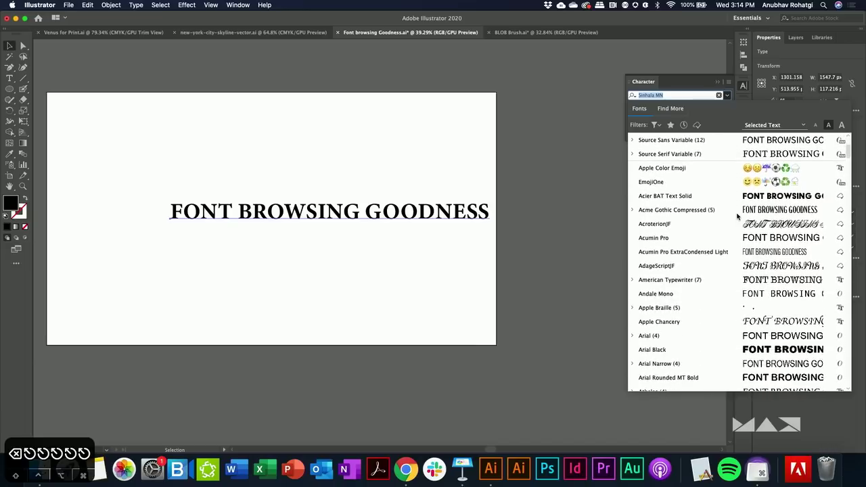
scroll(738, 215, down, 4)
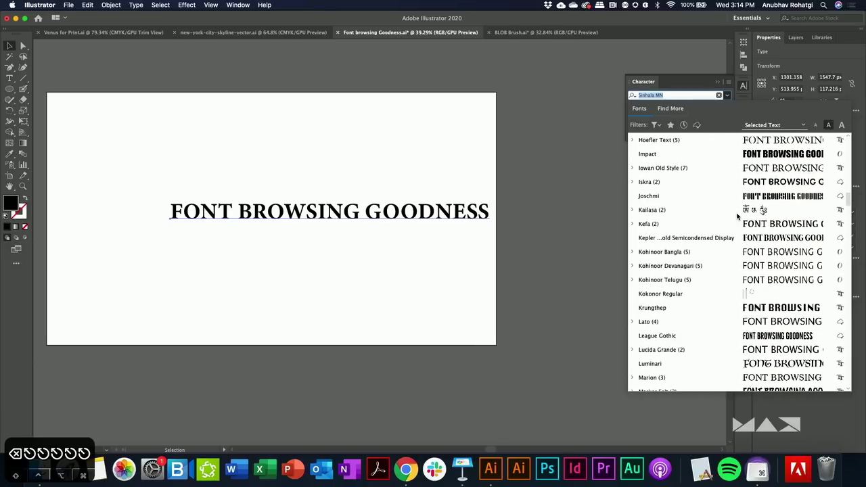
scroll(738, 215, down, 3)
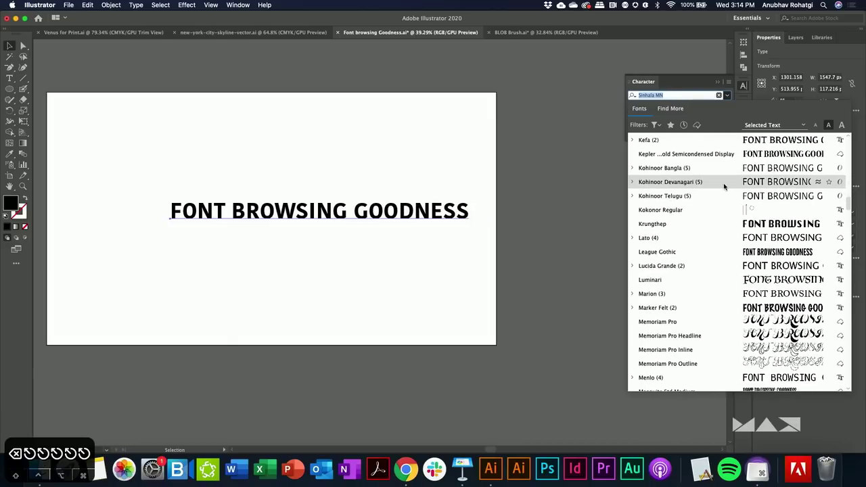
scroll(724, 186, up, 20)
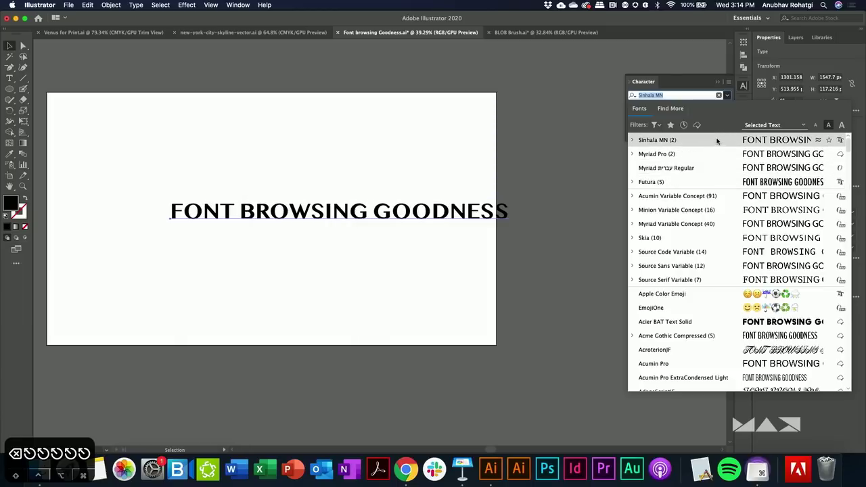
- Switch the font list's sample text to the largest size, set it to the smallest size, and close the list
click(846, 127)
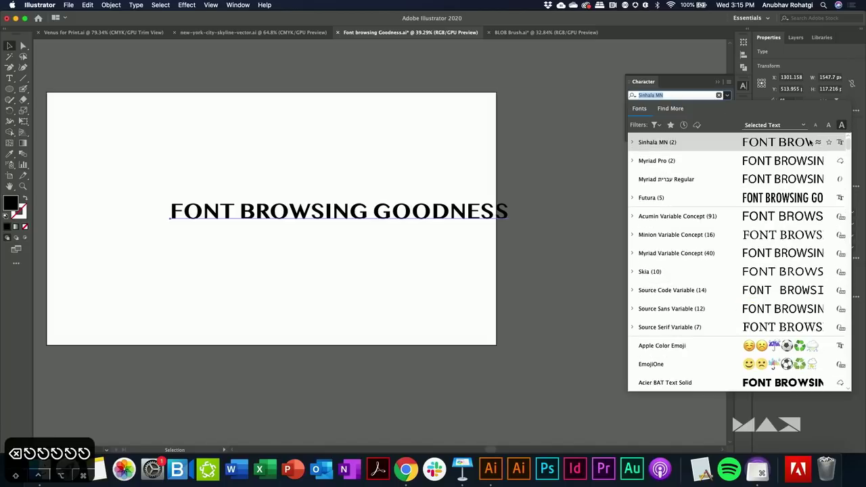
click(816, 126)
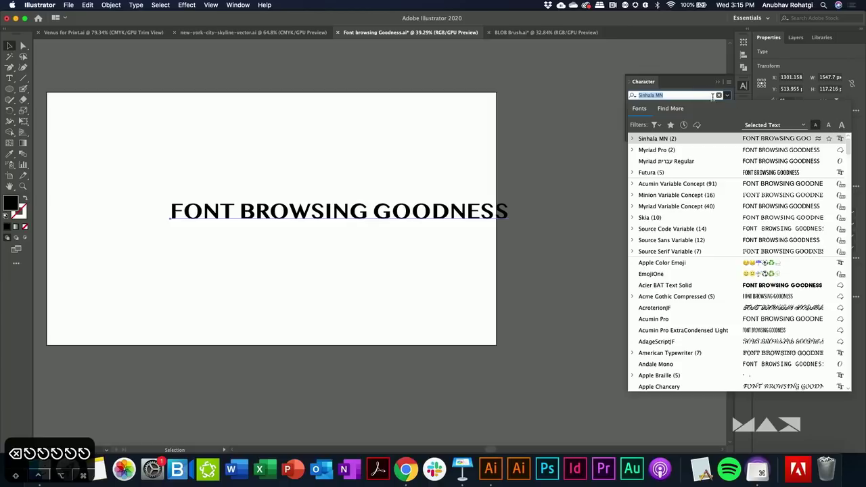
click(728, 97)
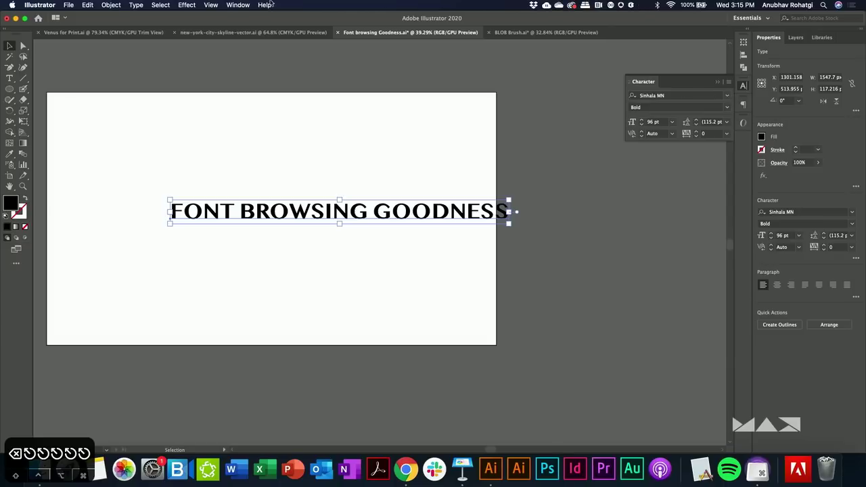
- In the Type preferences, disable in-menu font previews and set the number of recent fonts to 0
key(super+k)
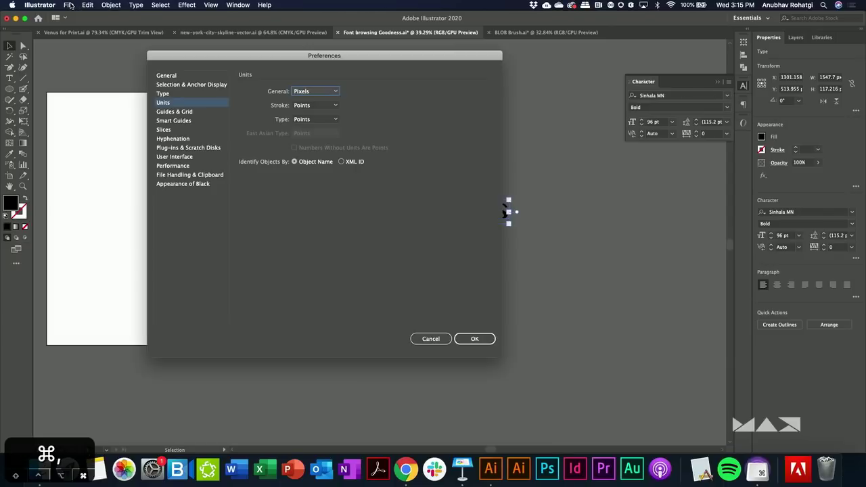
click(189, 94)
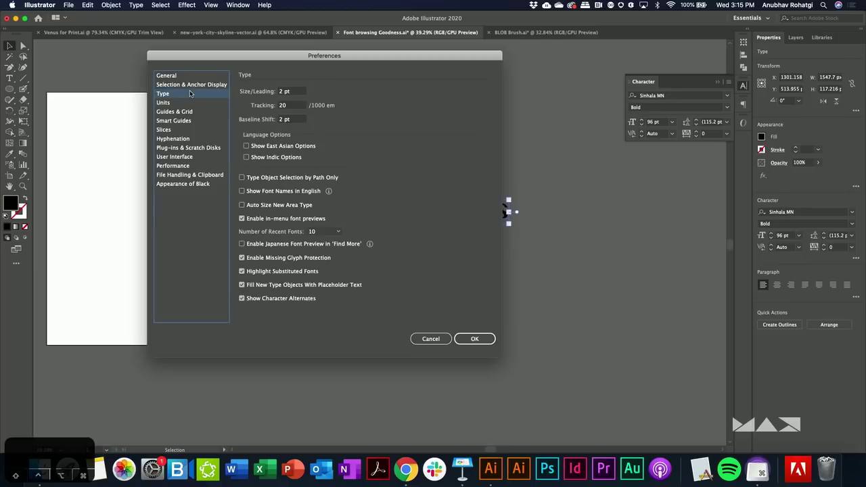
click(242, 219)
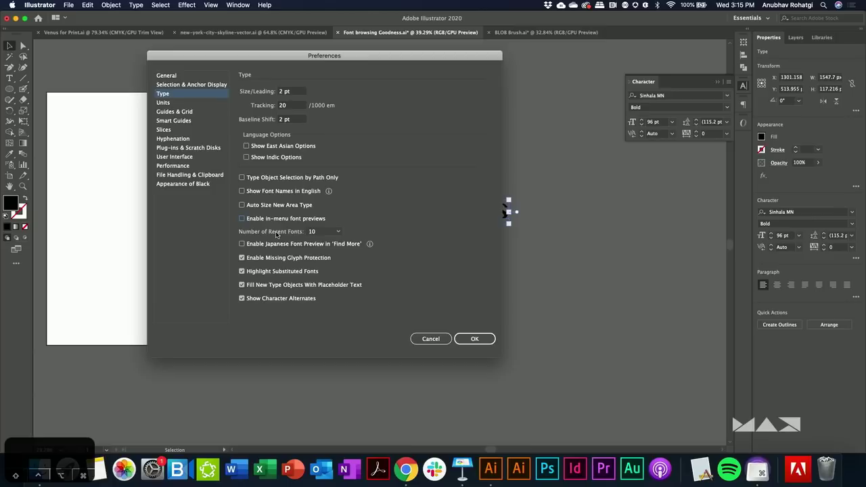
click(325, 231)
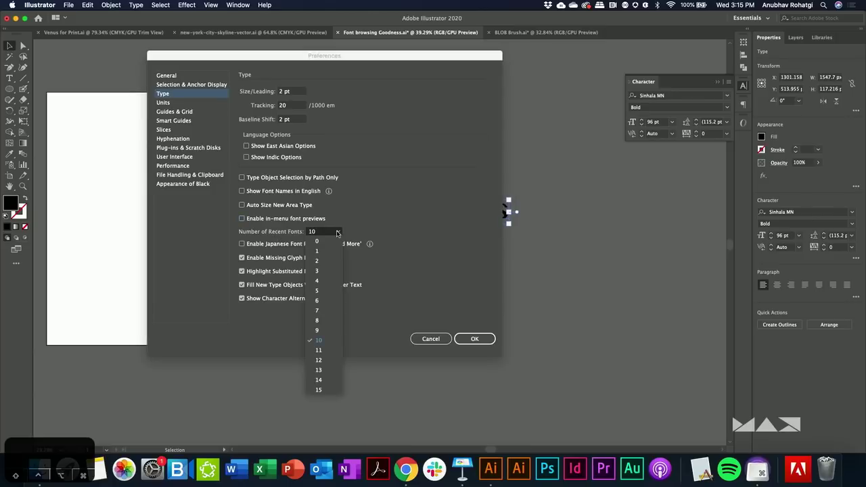
click(322, 247)
click(331, 234)
click(323, 232)
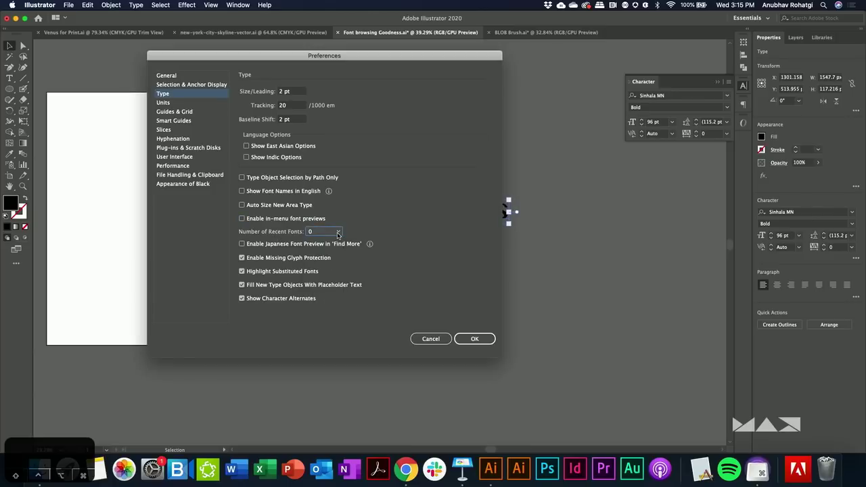
click(473, 338)
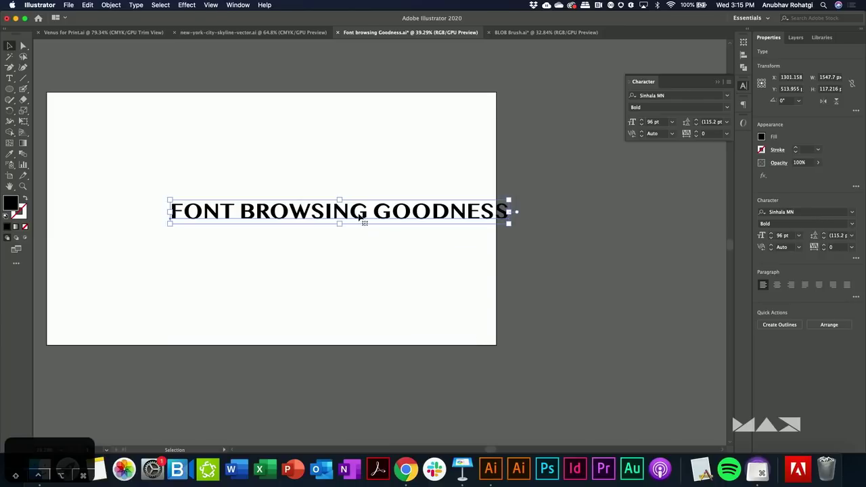
- Set the "FONT BROWSING GOODNESS" text to September Bold and move it about 185 px left and 37 px up
click(726, 95)
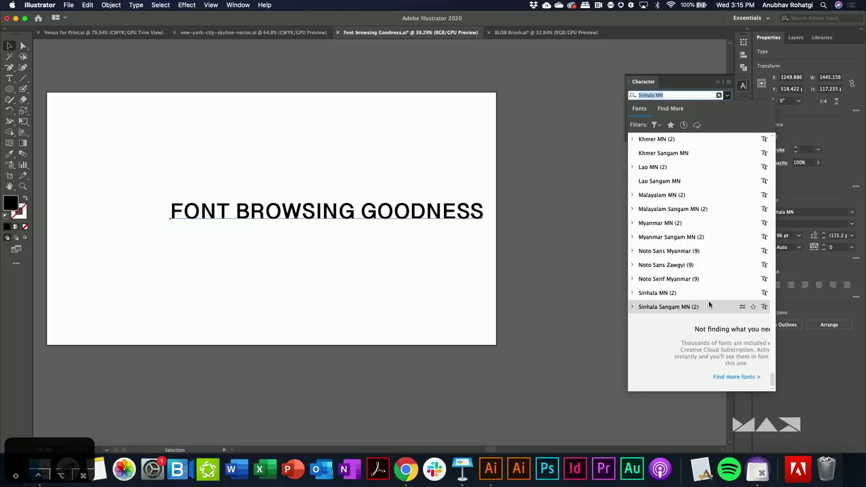
scroll(710, 304, up, 10)
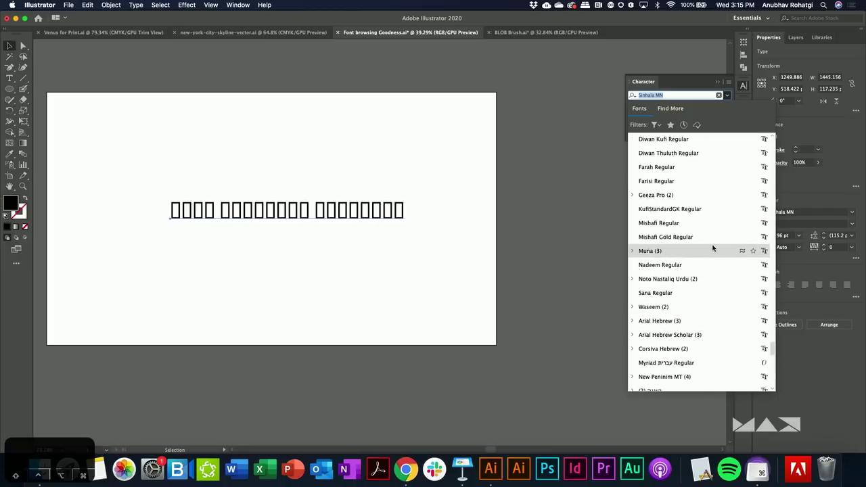
scroll(731, 174, up, 10)
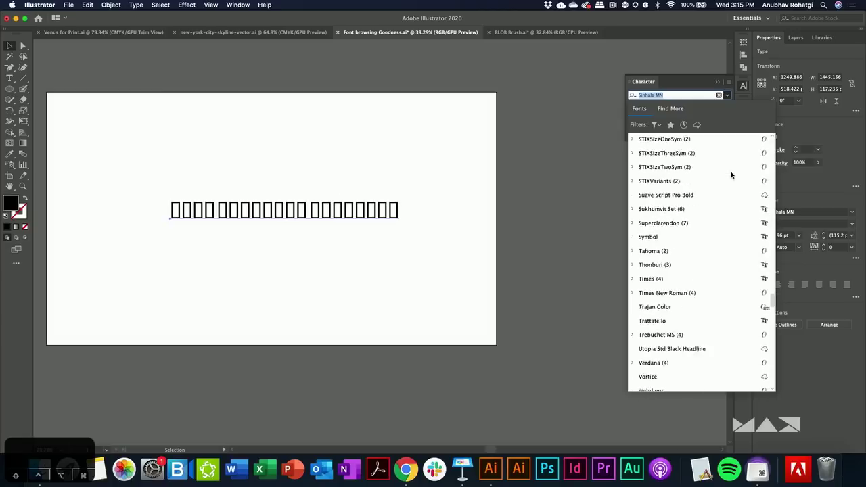
click(717, 182)
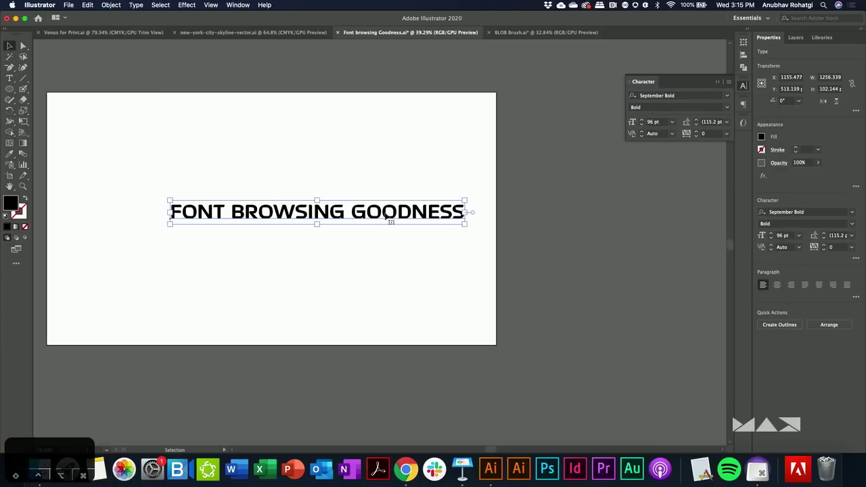
drag(384, 217, 341, 208)
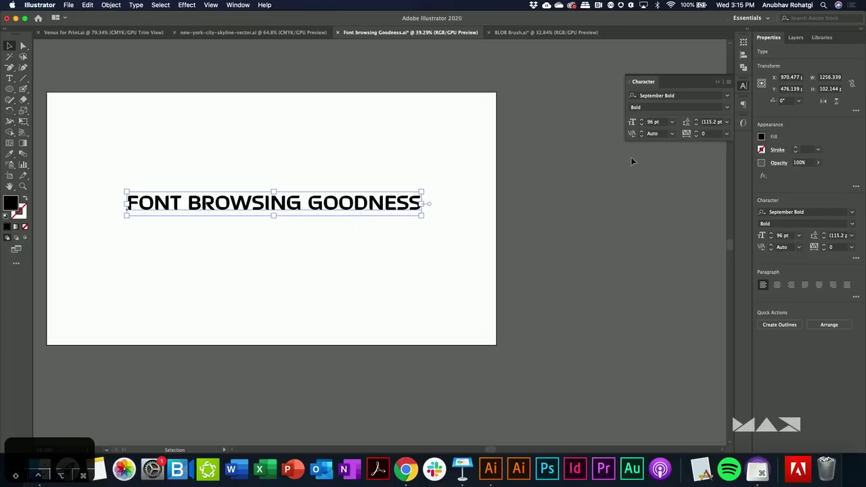
- In BLOB Brush.ai, paint three overlapping black strokes with the Blob Brush, filling the gap where the branches meet
click(555, 32)
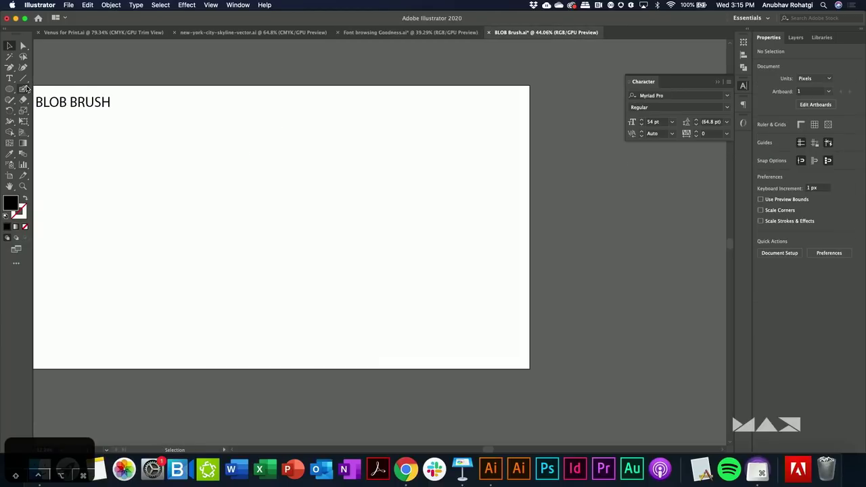
click(25, 89)
mouse_move(155, 210)
mouse_down()
mouse_move(172, 184)
mouse_move(282, 148)
mouse_up()
mouse_move(201, 225)
mouse_down()
mouse_move(220, 179)
mouse_move(265, 157)
mouse_up()
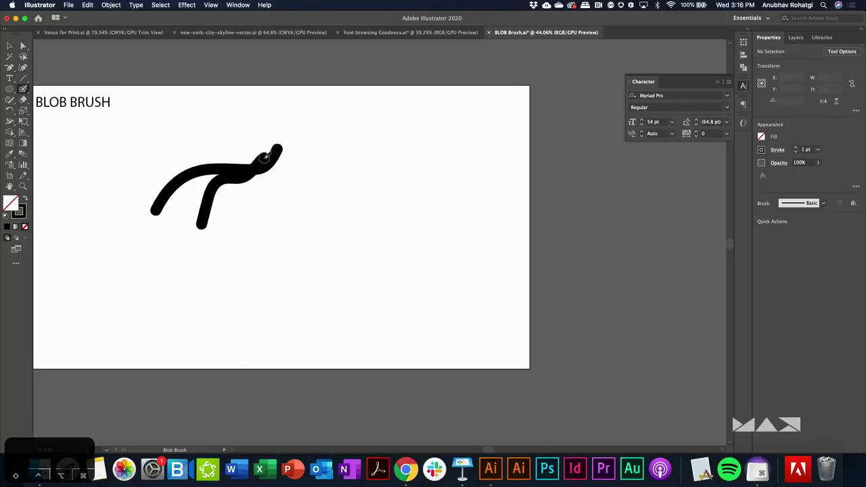
mouse_move(173, 176)
mouse_down()
mouse_move(230, 173)
mouse_move(197, 180)
mouse_up()
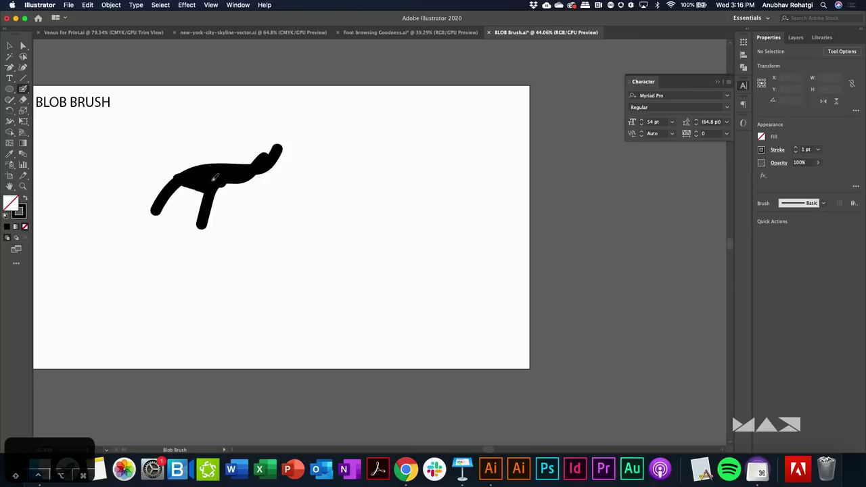
- Inspect the painted blob shape's outline and anchor points with the Selection and Direct Selection tools, and delete the shape
key(v)
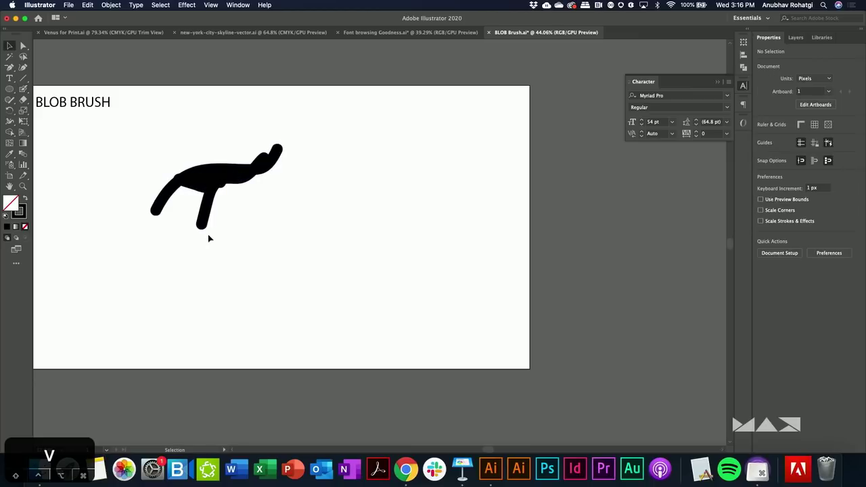
click(222, 178)
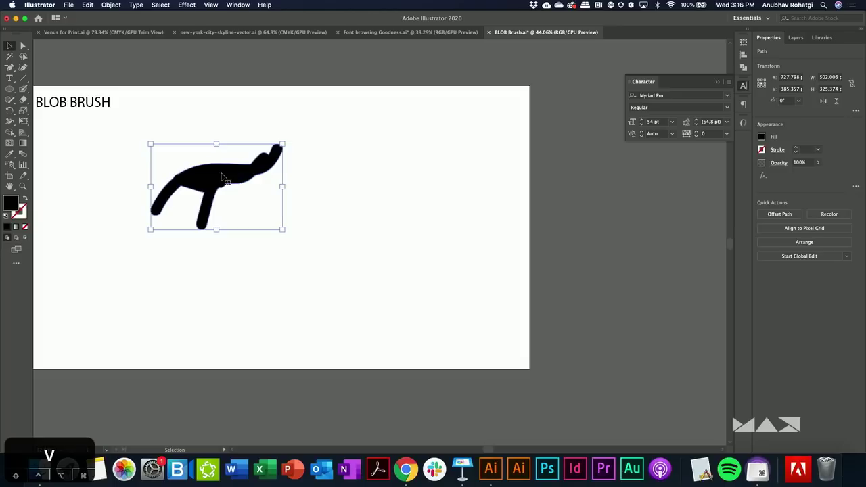
key(a)
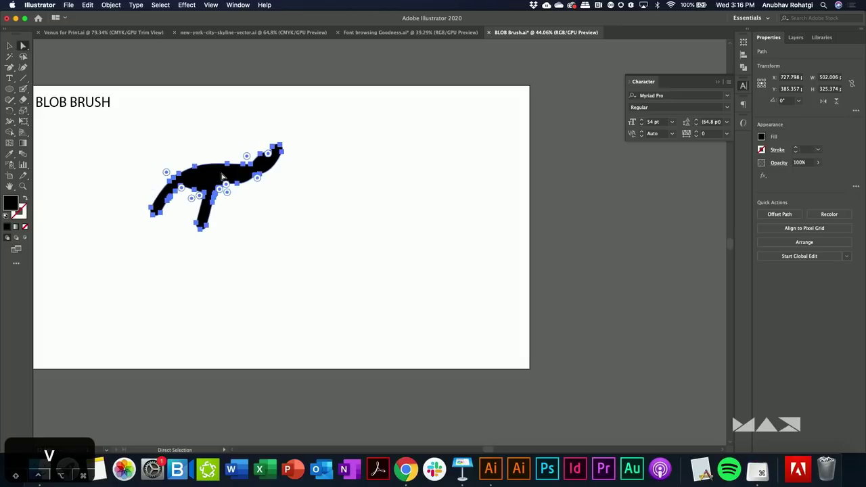
click(297, 174)
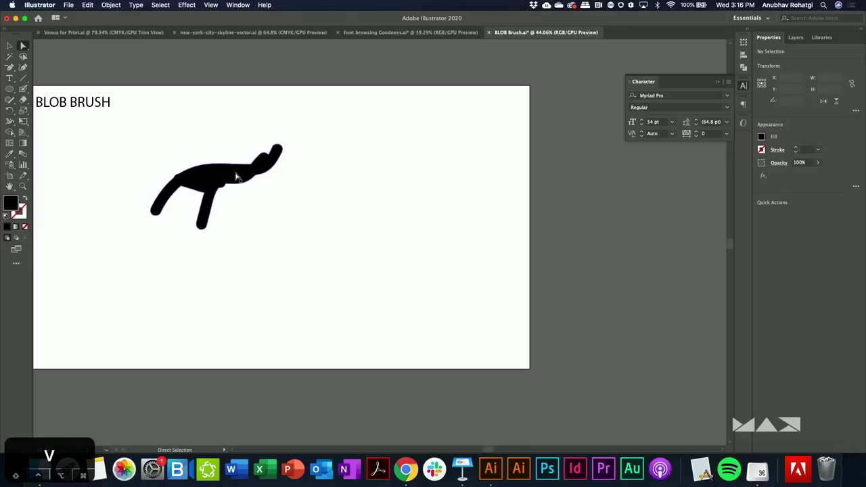
click(236, 178)
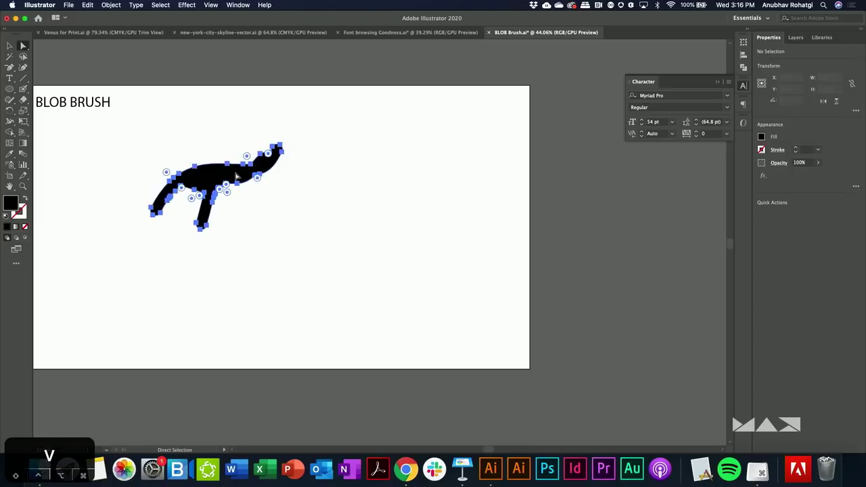
click(137, 156)
click(199, 182)
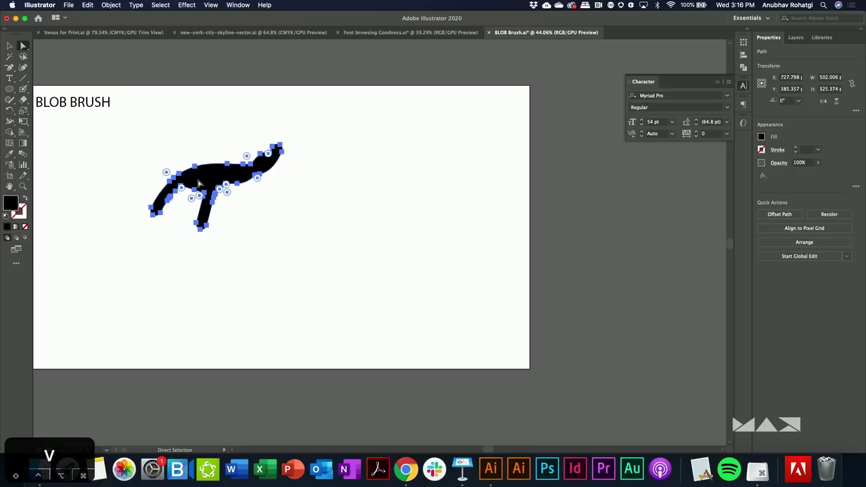
key(Delete)
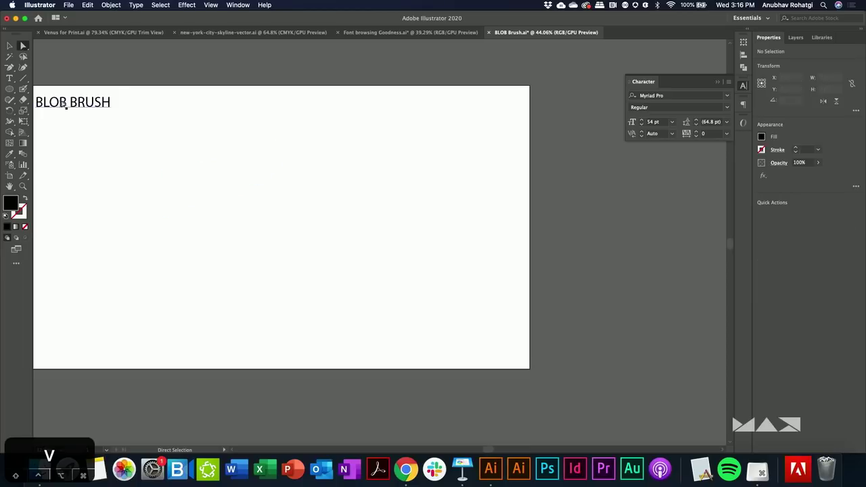
- Enable Merge Only with Selection for the Blob Brush and paint two crossing black strokes on the empty artboard
double_click(26, 91)
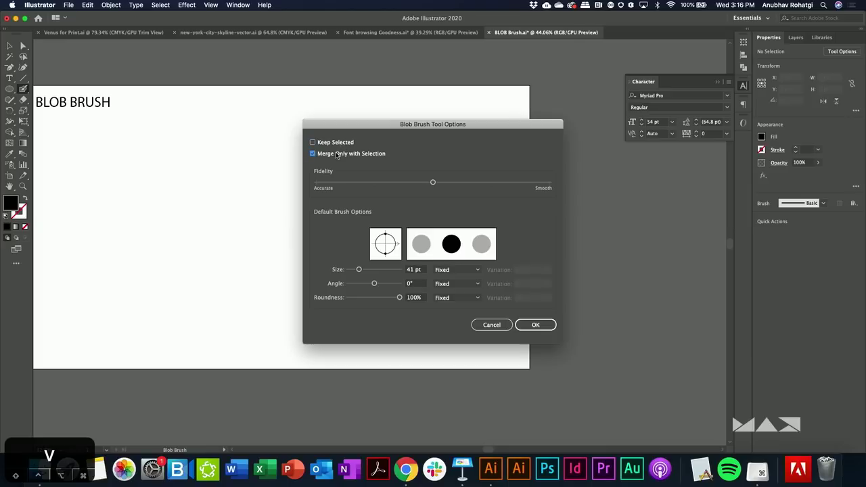
click(528, 324)
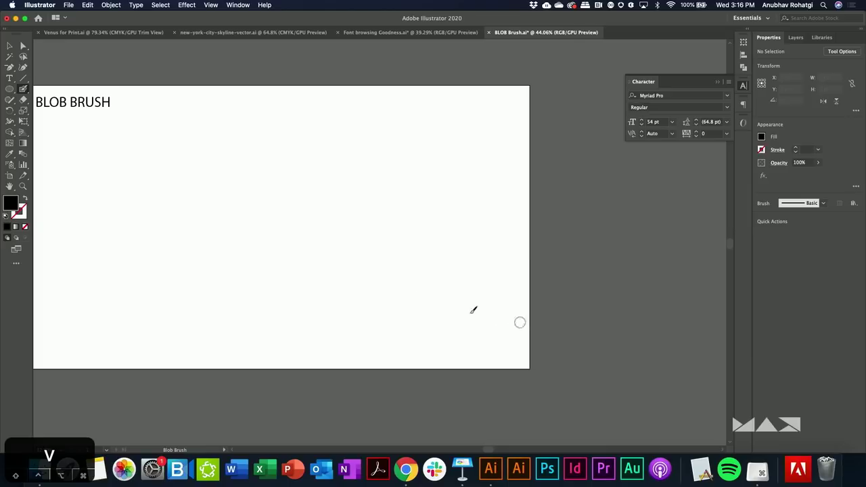
mouse_move(165, 180)
mouse_down()
mouse_move(237, 163)
mouse_move(285, 127)
mouse_up()
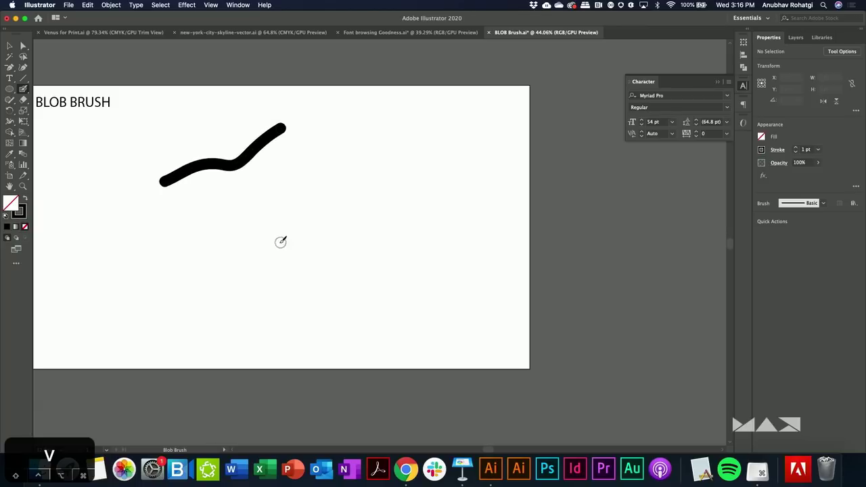
click(254, 236)
mouse_move(254, 236)
mouse_down()
mouse_move(239, 182)
mouse_move(237, 149)
mouse_move(249, 131)
mouse_up()
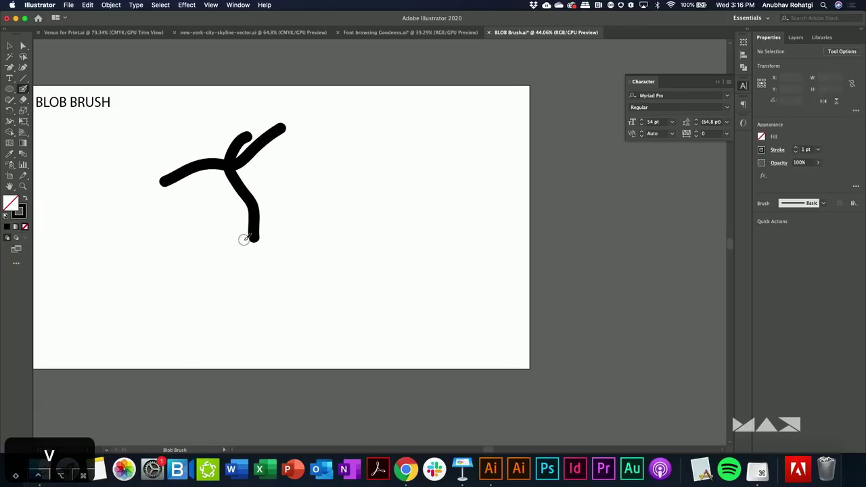
- Select the diagonal stroke and the vertical stroke in turn to check whether they are separate paths
key(v)
click(276, 138)
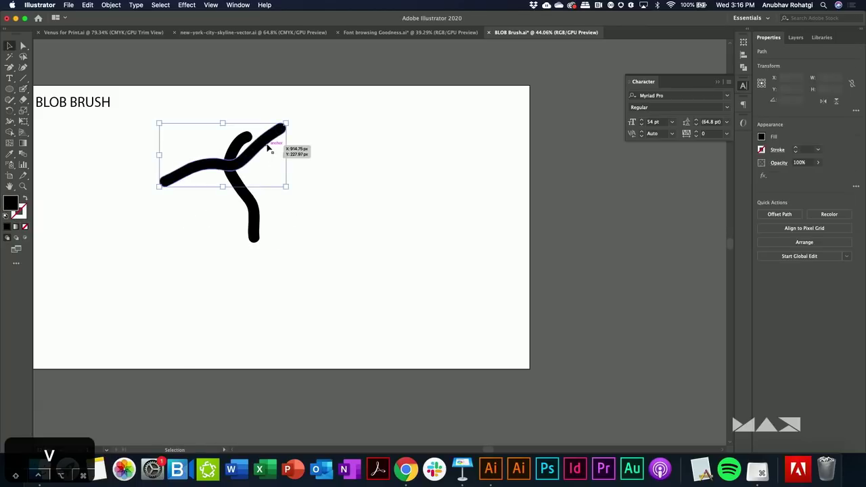
click(250, 199)
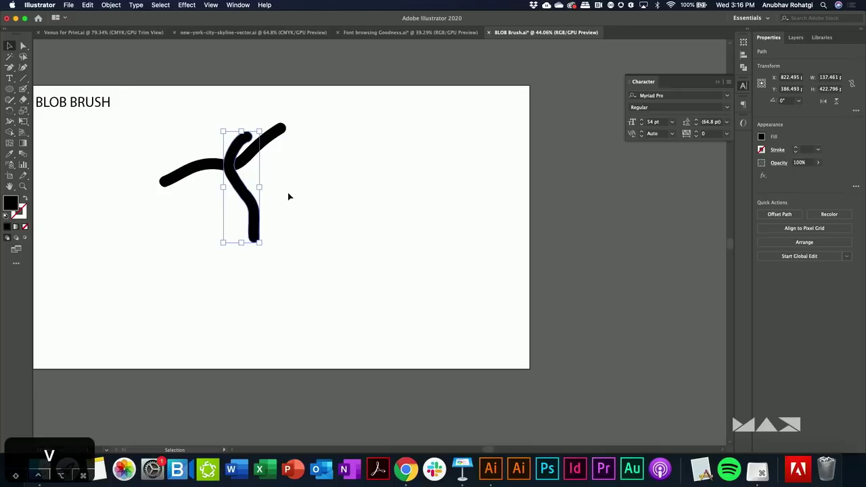
- With the vertical stroke selected, paint another black Blob Brush stroke across its lower part and select the combined shape
click(23, 89)
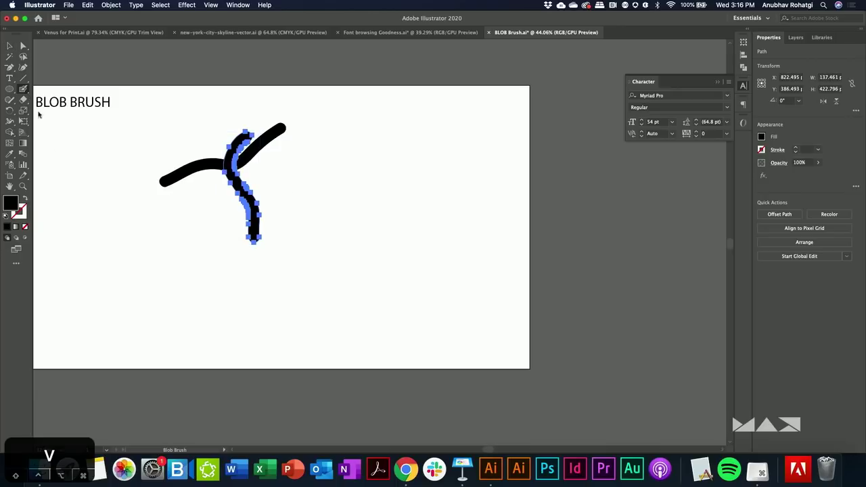
mouse_move(170, 262)
mouse_down()
mouse_move(310, 171)
mouse_move(352, 179)
mouse_up()
key(v)
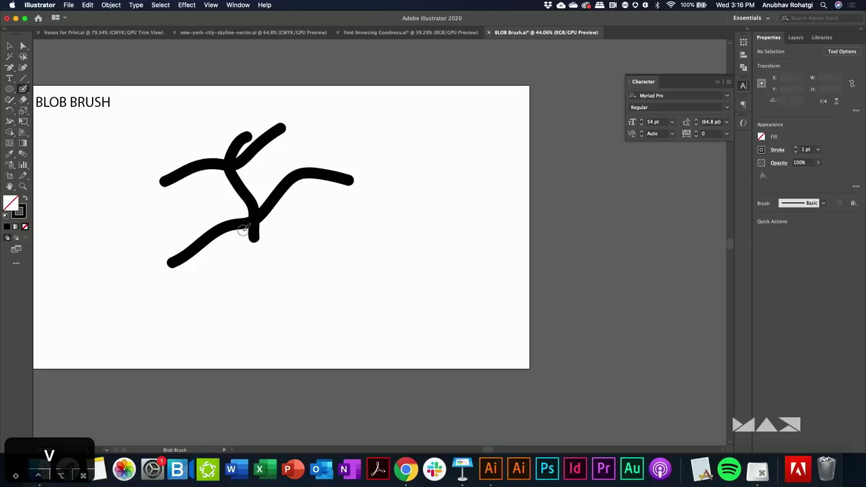
drag(252, 230, 252, 216)
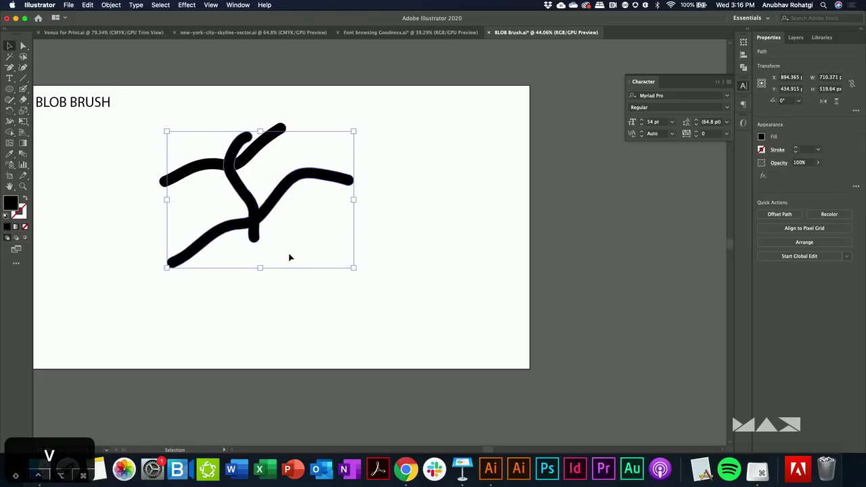
- Delete the combined blob shape and the remaining diagonal stroke from the artboard
key(Delete)
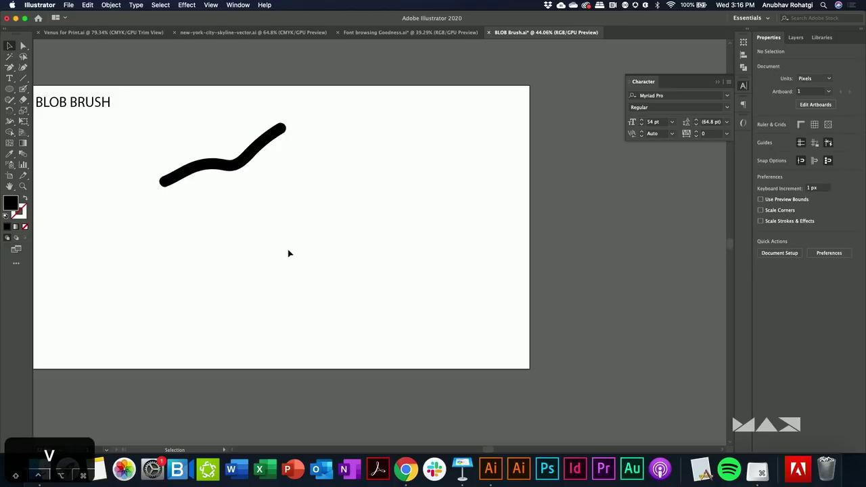
click(232, 164)
key(Delete)
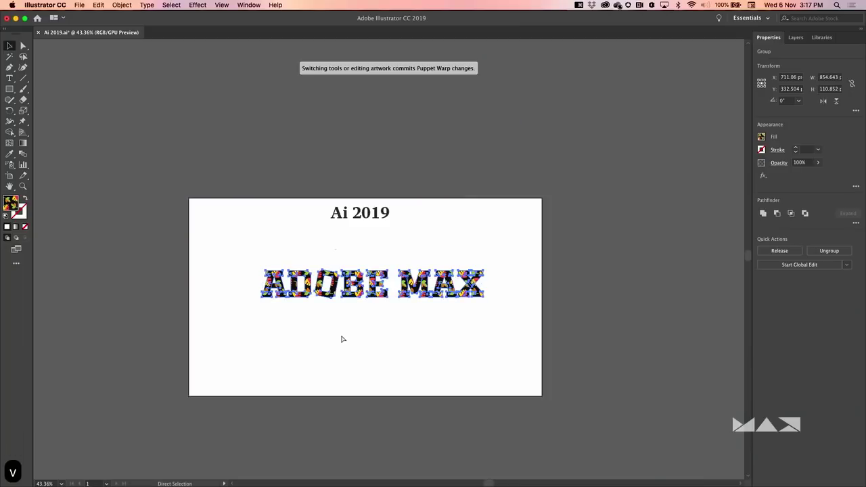
- In Illustrator CC 2019, draw an artboard about 1854 × 1112 px around Artboard 1 and try to move the enclosed Artboard 1
key(shift+o)
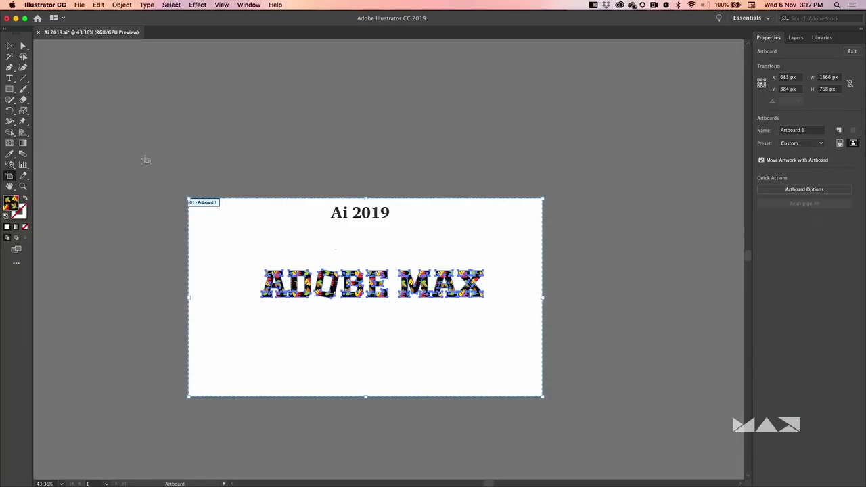
drag(145, 159, 625, 445)
key(v)
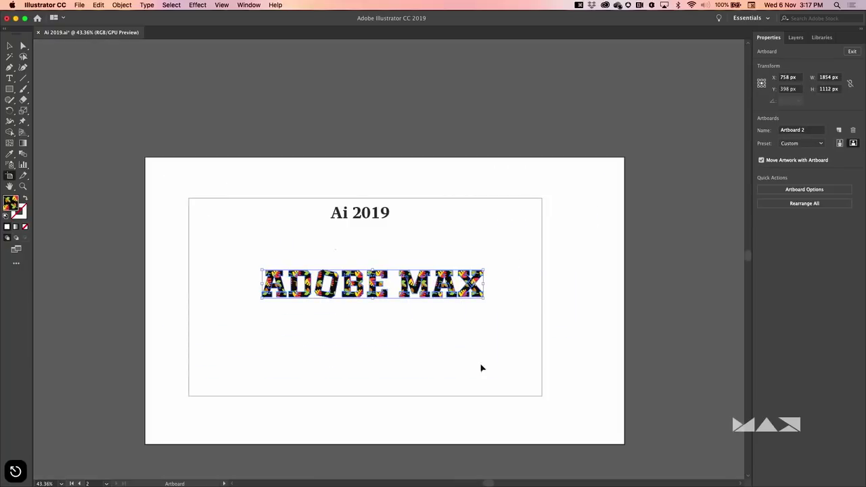
key(shift+o)
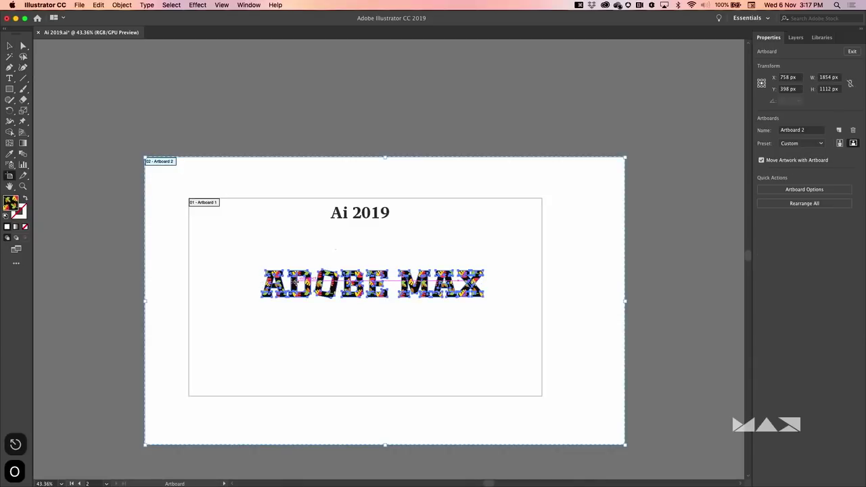
drag(207, 203, 298, 195)
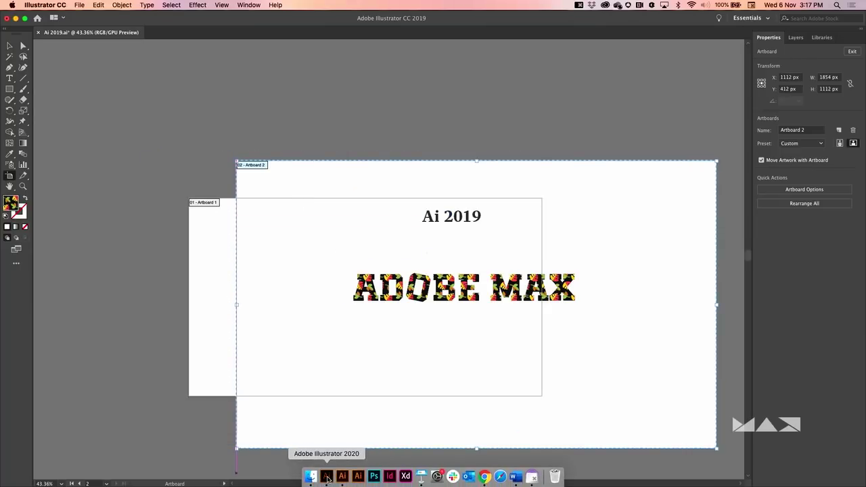
- Switch to Illustrator 2020 and draw a new artboard about 642 × 394 px around Artboard 2 in Ai 2020.ai
click(326, 476)
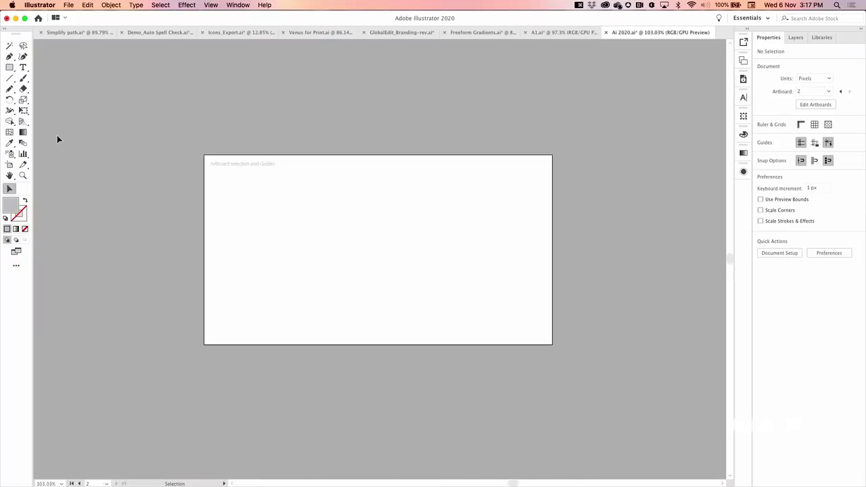
click(9, 165)
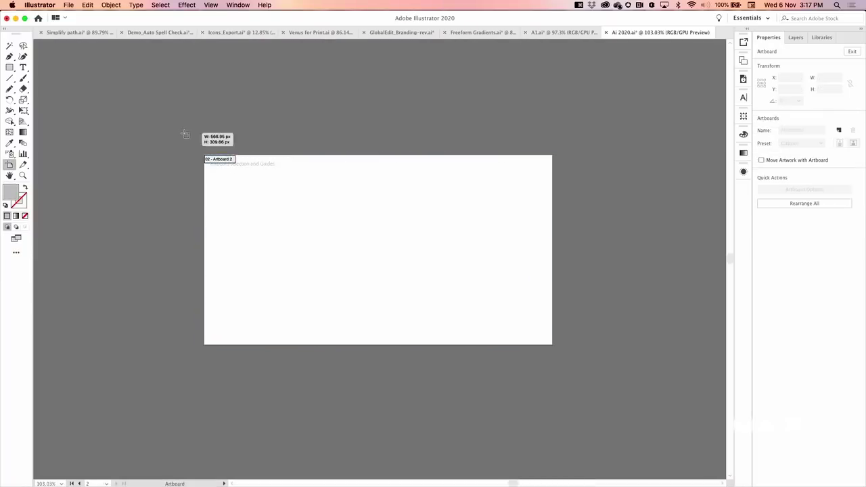
drag(185, 133, 580, 376)
key(Escape)
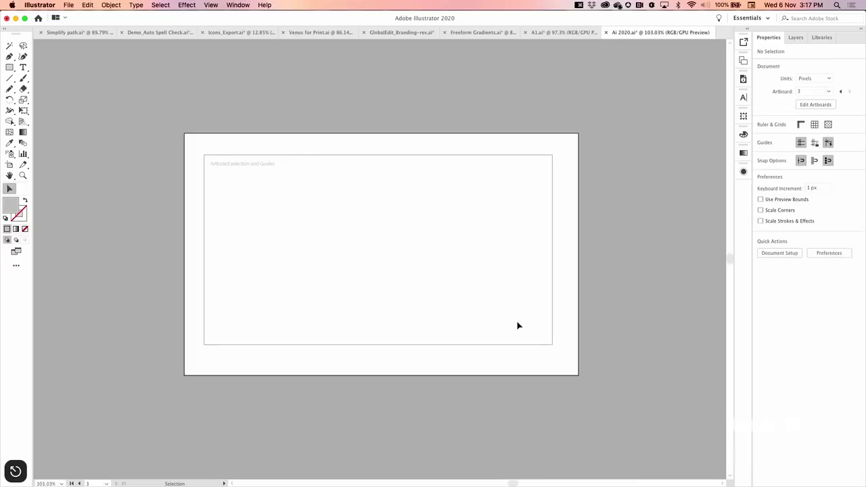
- Move the enclosed Artboard 2 out of Artboard 3 onto the empty canvas beside it
key(shift+o)
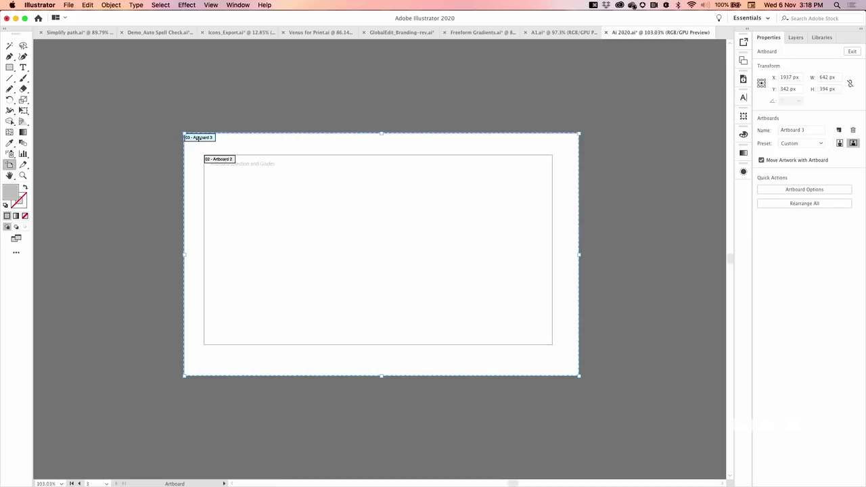
drag(197, 138, 627, 88)
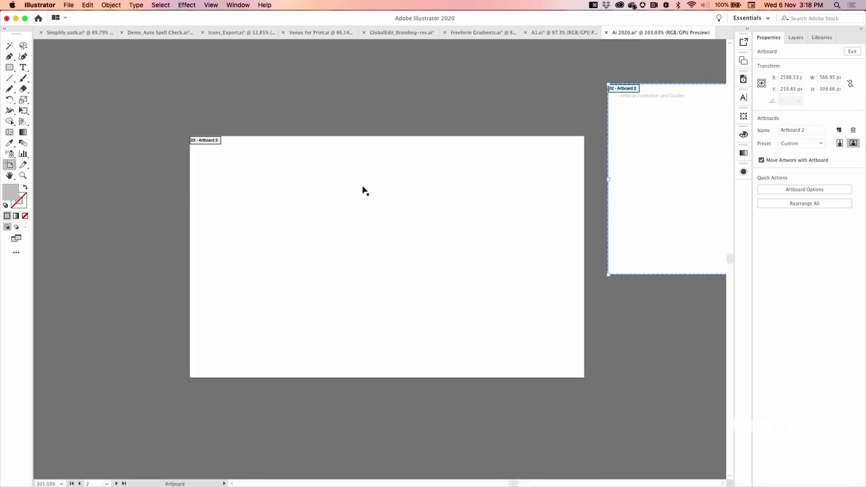
- Show the rulers, place a vertical guide across the whole canvas at about X 1682 px, and check its extent
scroll(363, 191, right, 5)
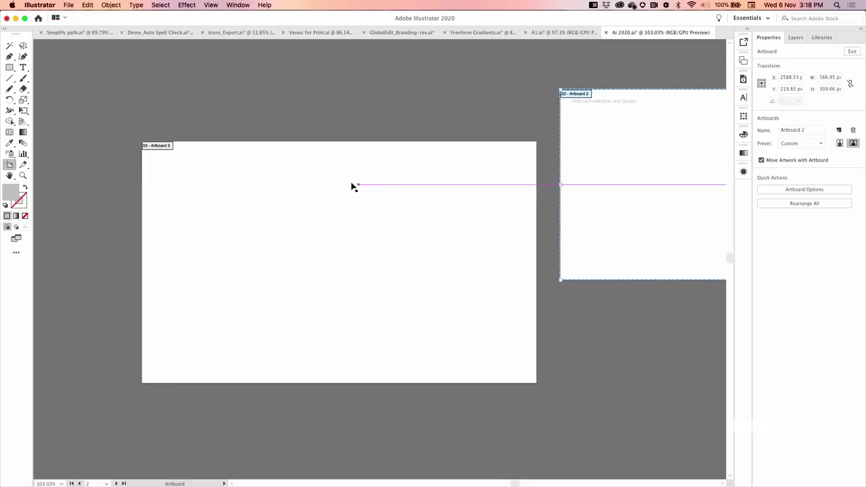
scroll(348, 186, right, 5)
scroll(348, 186, up, 2)
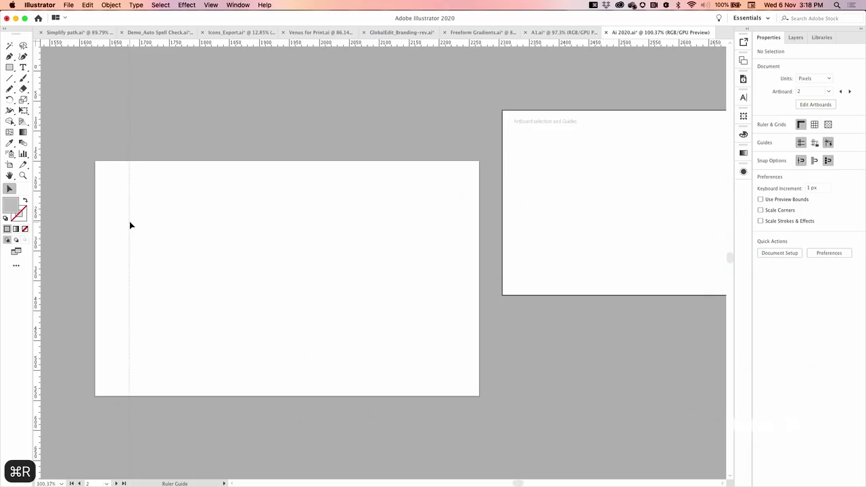
click(129, 221)
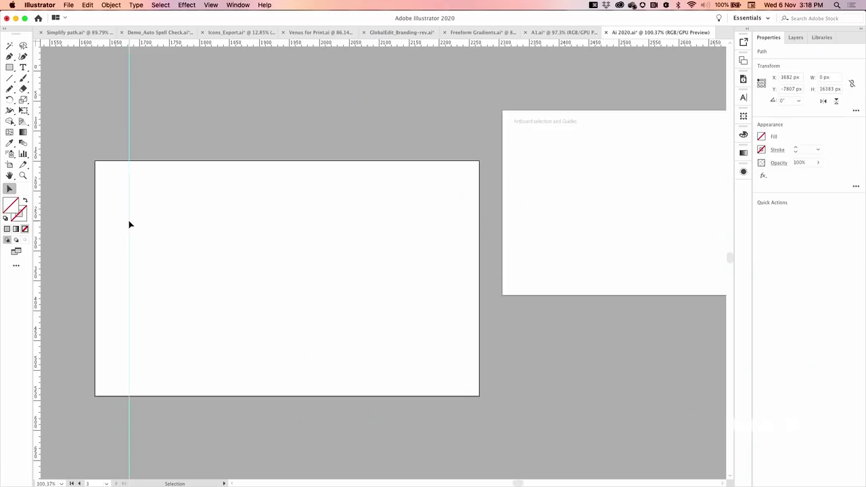
scroll(130, 225, down, 5)
scroll(130, 225, left, 3)
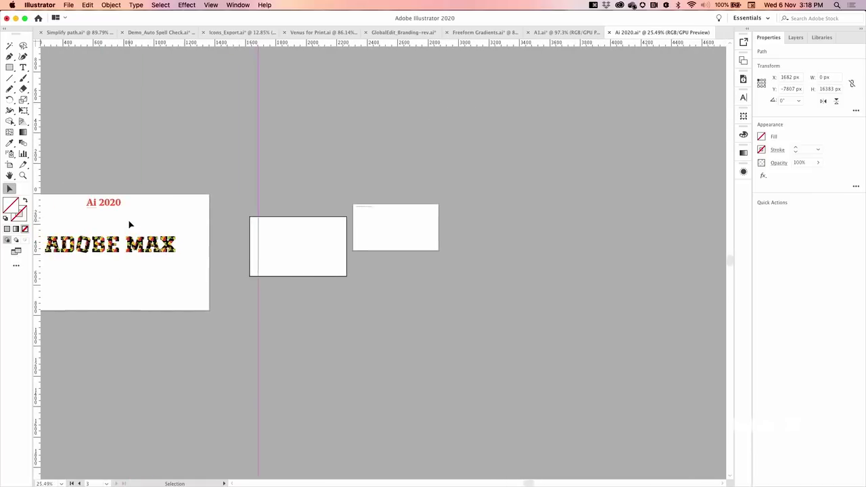
scroll(130, 224, left, 1)
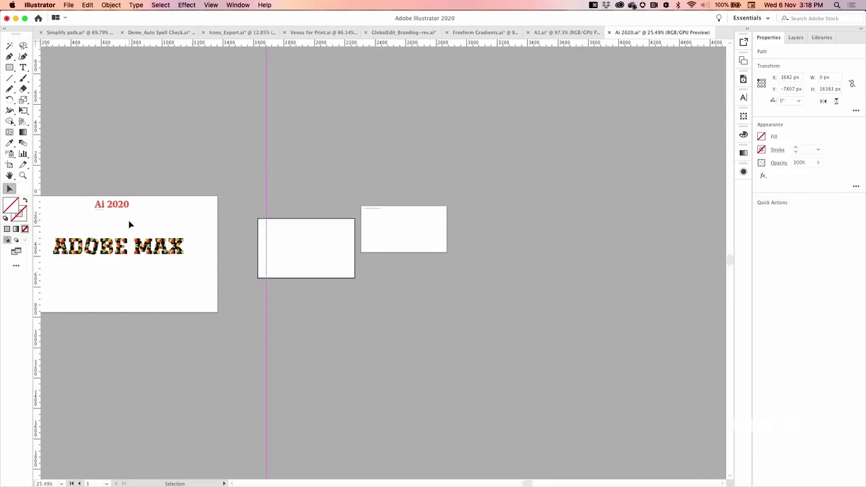
- Add a vertical guide confined to Artboard 3 at about X 1858 px using the Artboard tool
scroll(209, 247, up, 5)
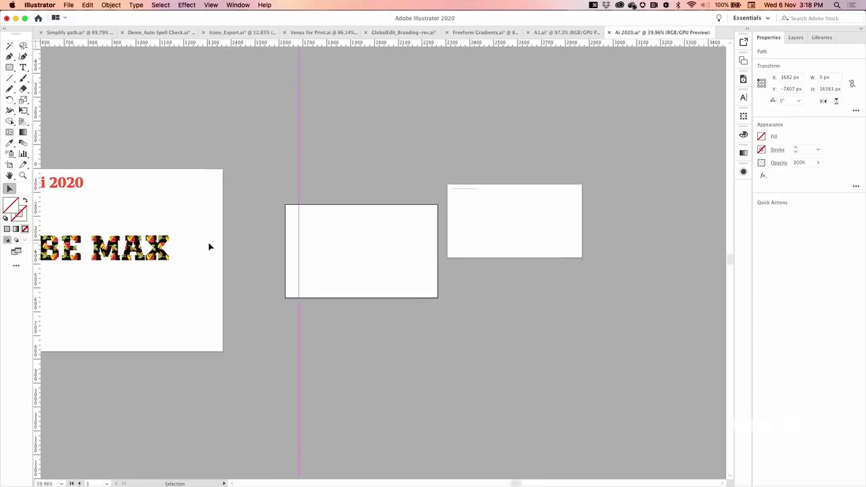
scroll(208, 247, right, 2)
scroll(209, 247, down, 1)
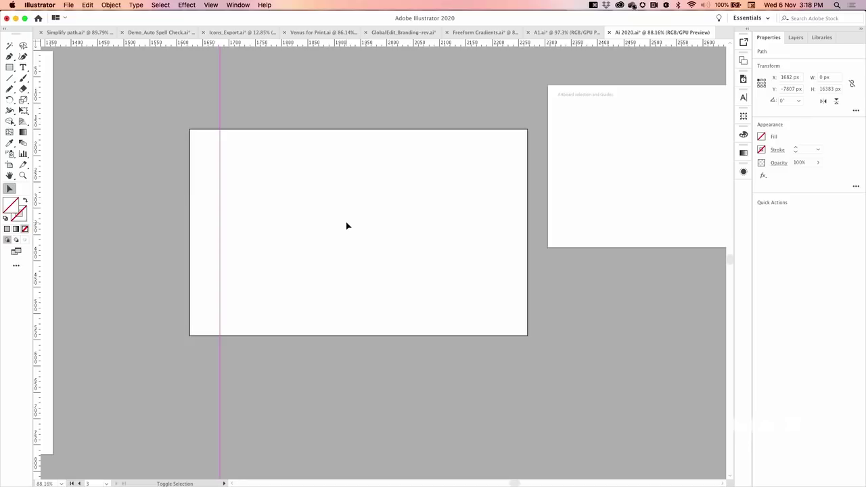
key(shift+o)
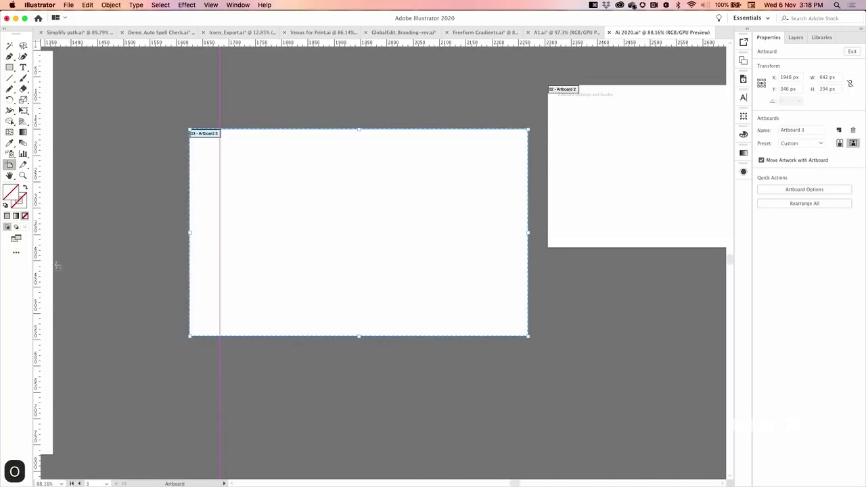
drag(37, 276, 312, 283)
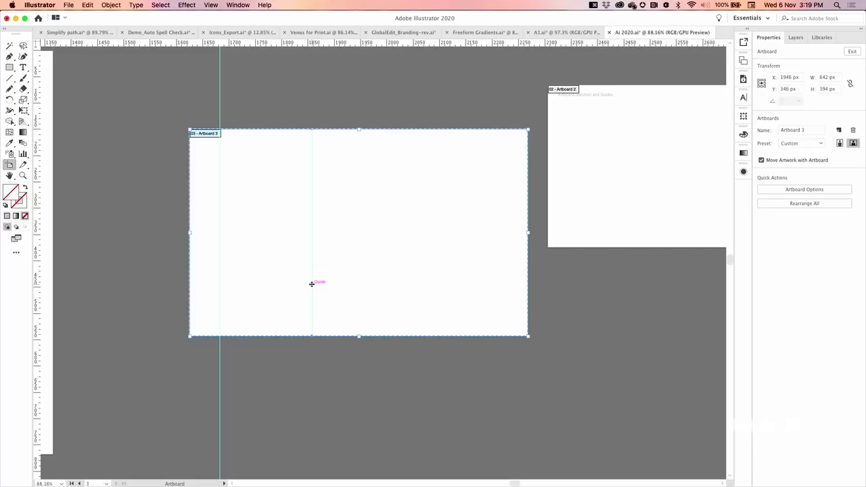
key(Escape)
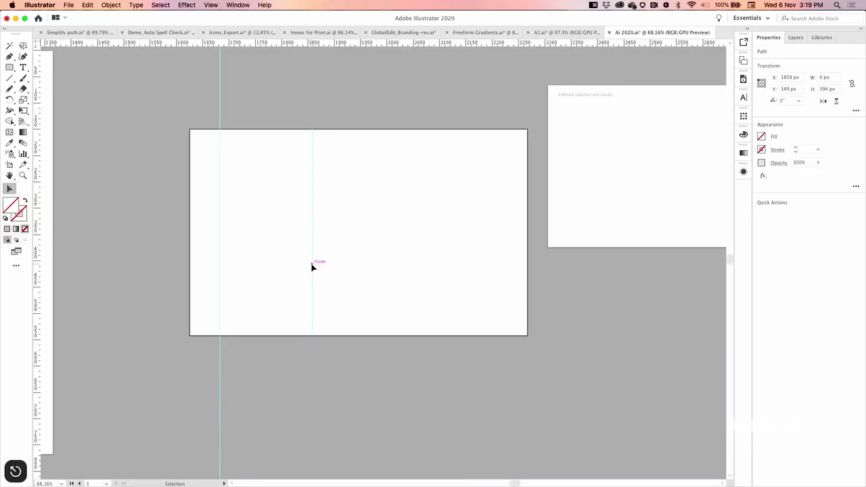
- Move the full-canvas guide to about X 1521 px and the guide confined to Artboard 3 to about X 1808 px
drag(311, 266, 377, 264)
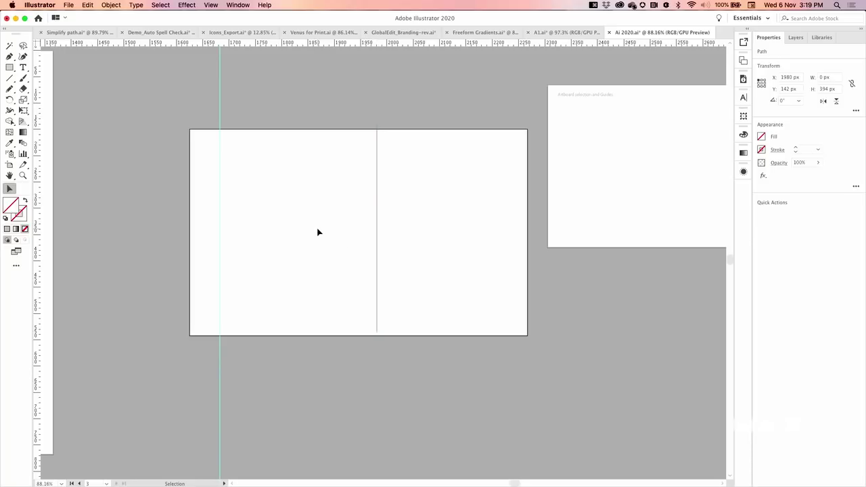
drag(219, 193, 134, 191)
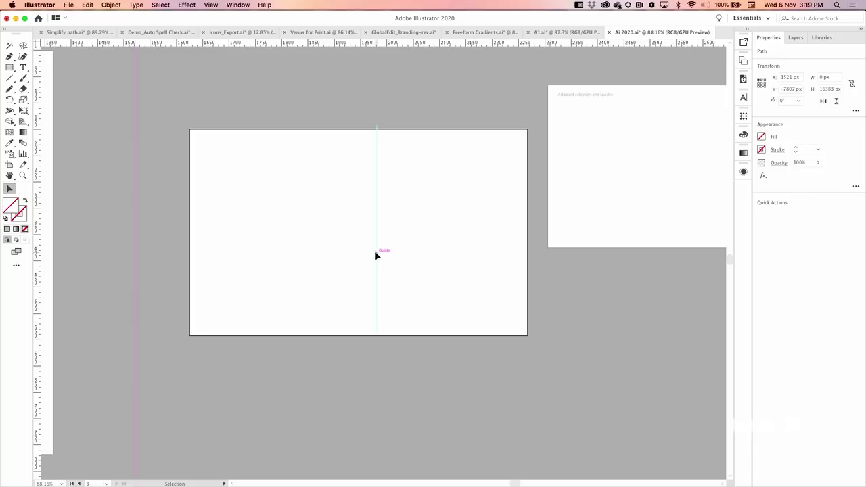
drag(377, 253, 288, 255)
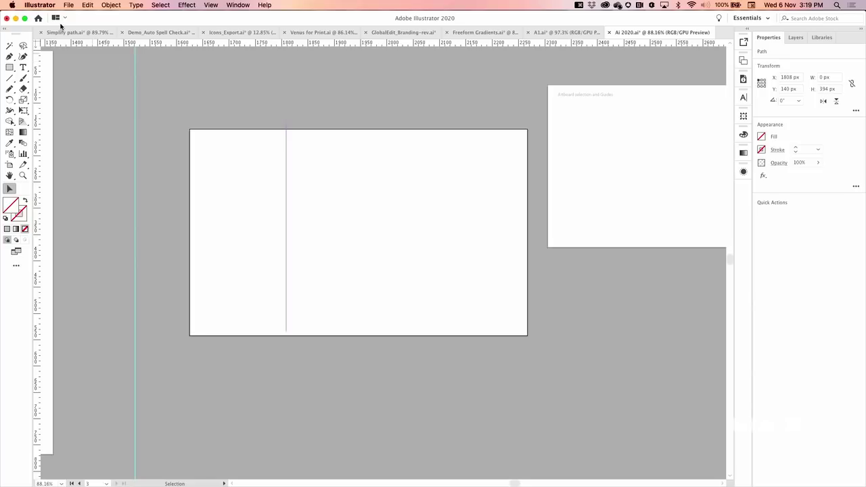
- Open the Home screen's Learn section and browse its hands-on and web tutorials
click(38, 19)
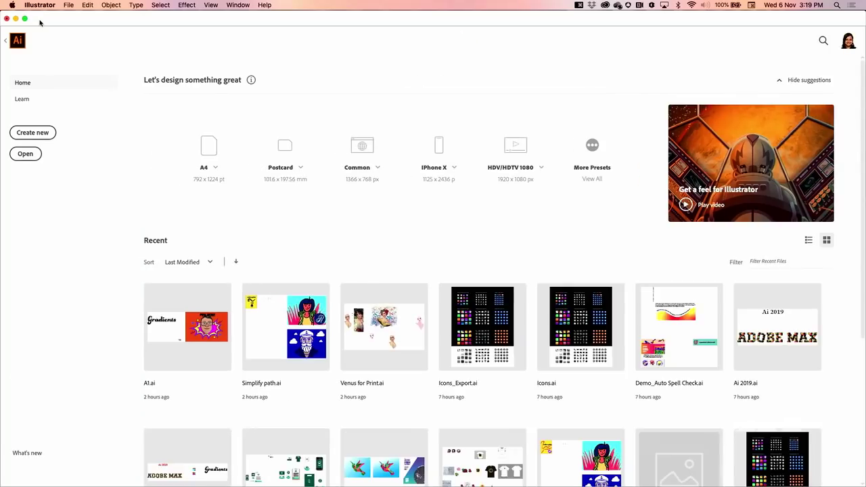
click(22, 98)
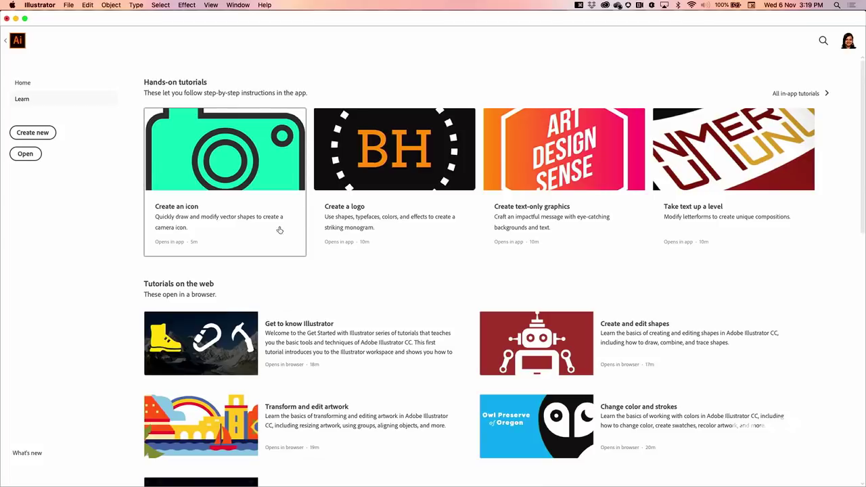
scroll(287, 239, down, 10)
scroll(286, 240, up, 5)
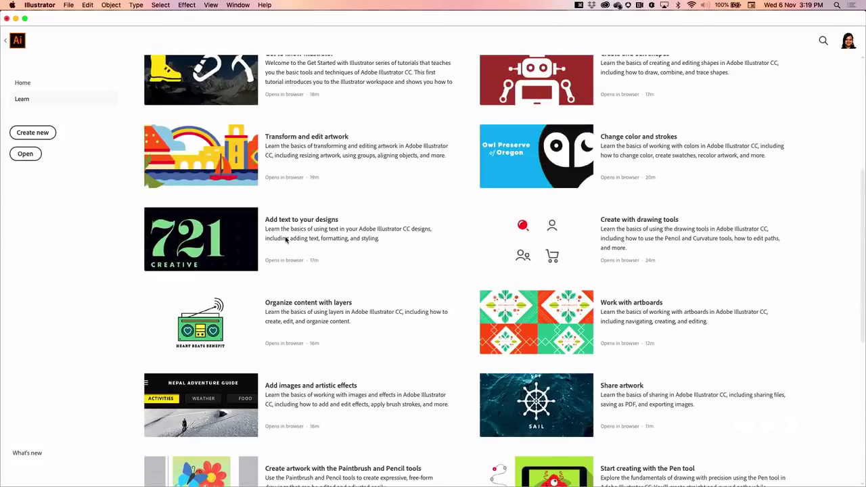
scroll(287, 239, up, 4)
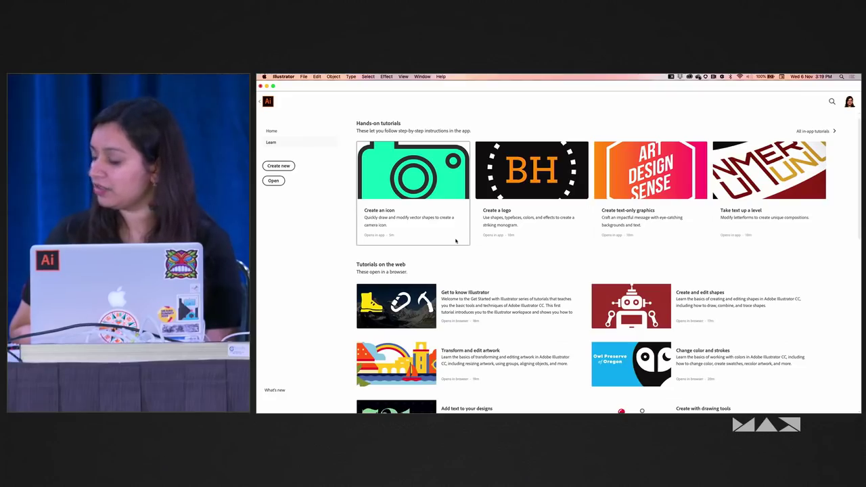
scroll(455, 241, down, 3)
scroll(455, 241, up, 4)
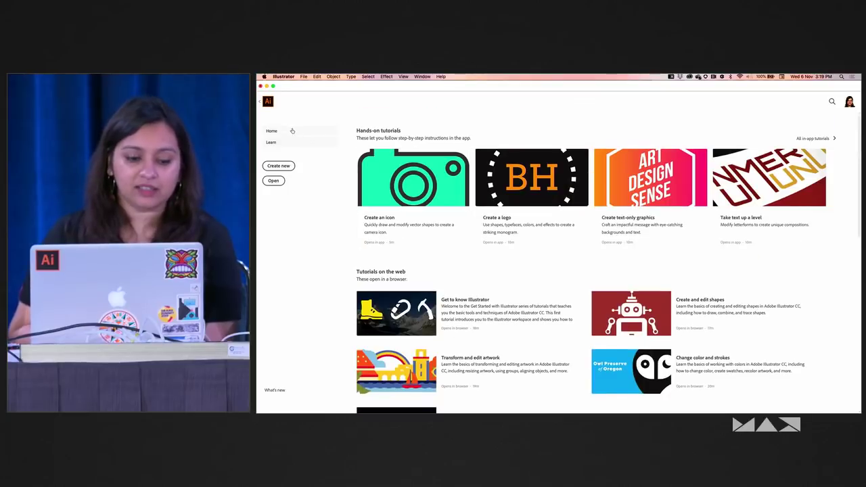
- Return to the Ai 2020.ai document, open the Learn panel and browse its list of projects
click(259, 102)
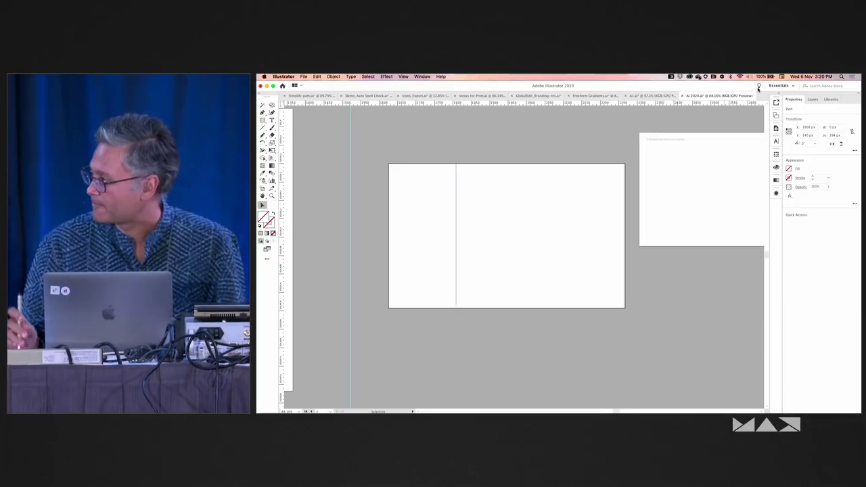
click(758, 88)
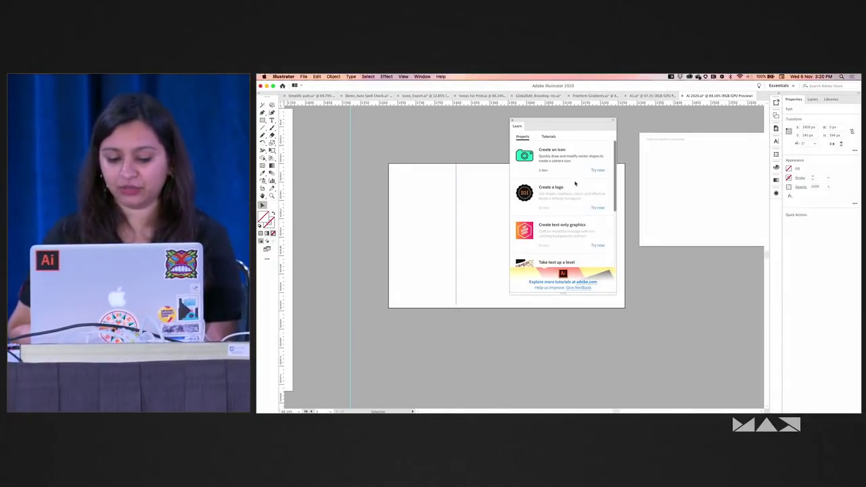
scroll(575, 183, down, 5)
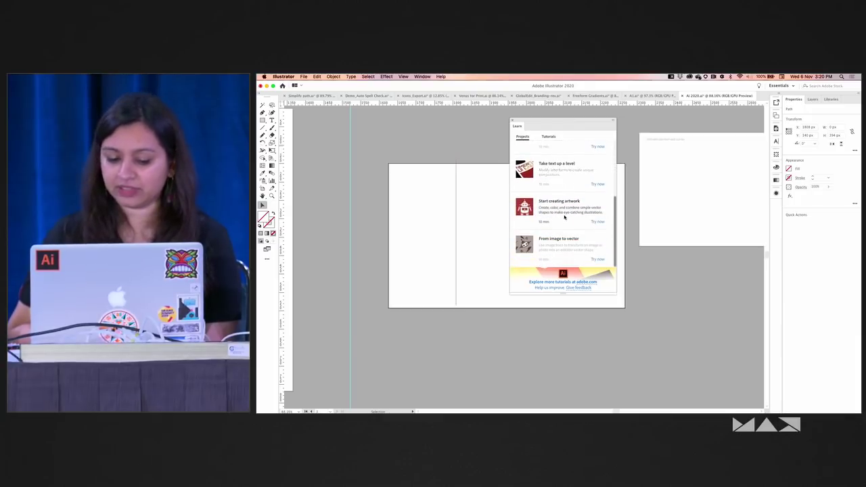
- Browse the Learn panel's tutorials, open "Create and apply a pattern" and look over its video and practice file section
scroll(564, 217, up, 5)
click(548, 138)
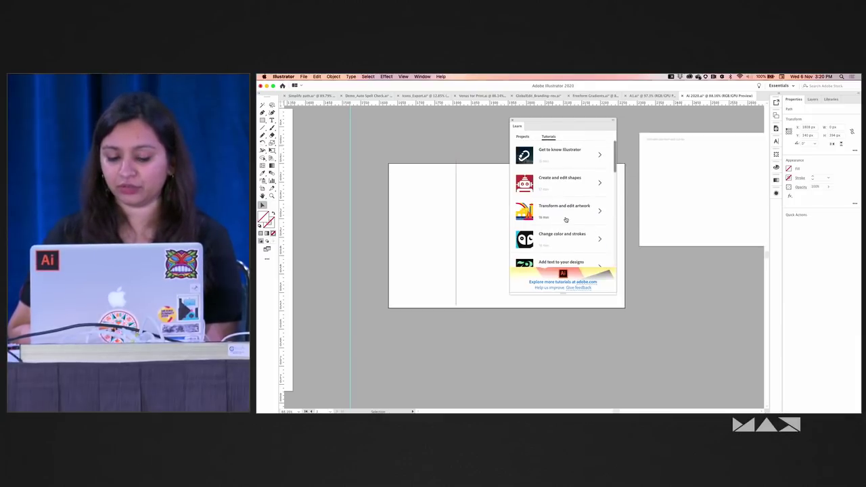
scroll(565, 219, down, 10)
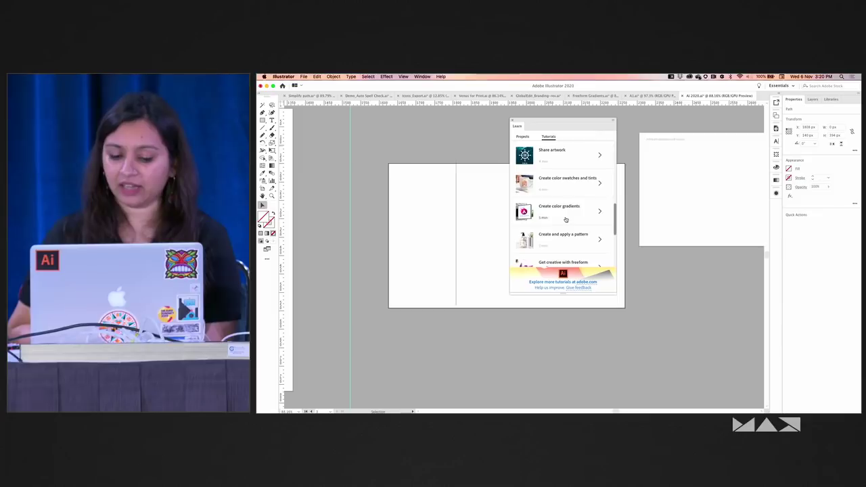
scroll(565, 219, down, 3)
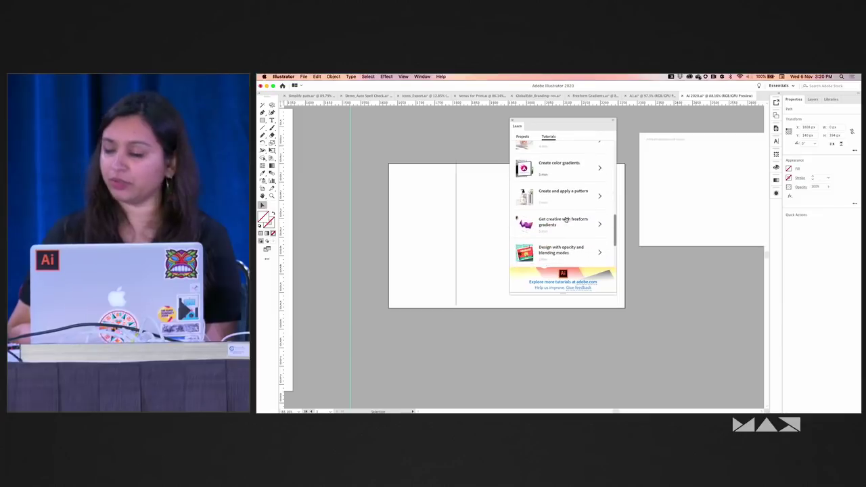
click(554, 187)
click(562, 190)
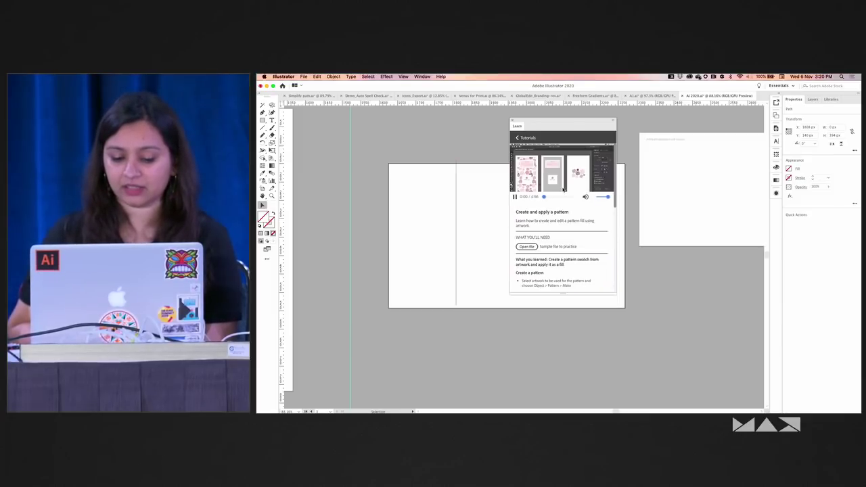
mouse_move(518, 235)
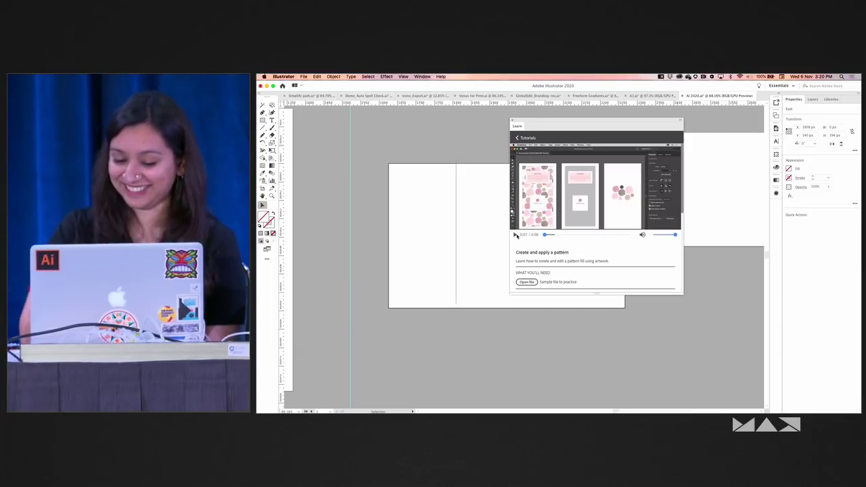
scroll(557, 268, down, 2)
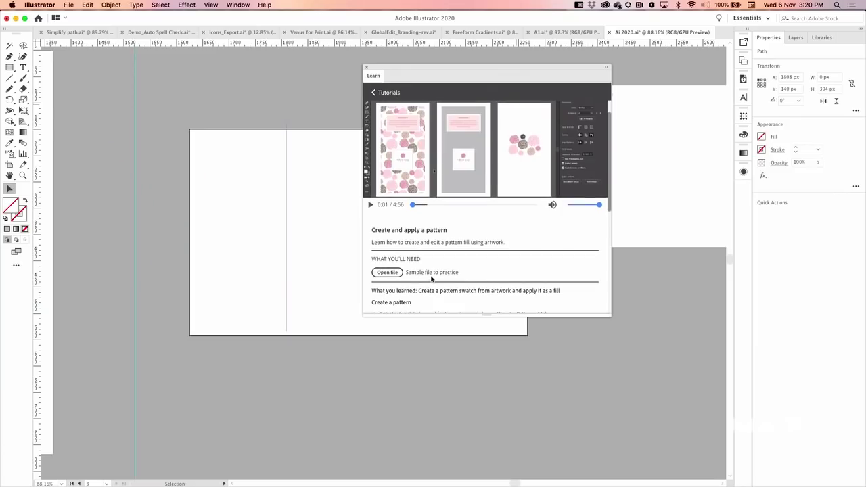